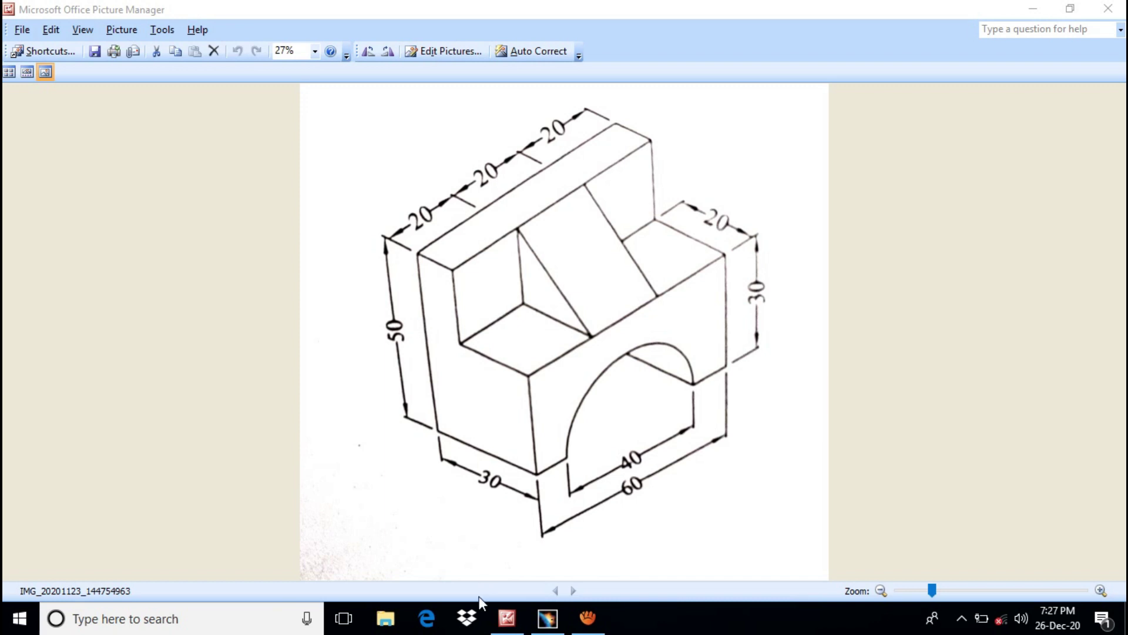
Switch to CATIA V5 and create a new Part Design part named Tutorial.
{"action": "left_click", "coordinate": [551, 620]}
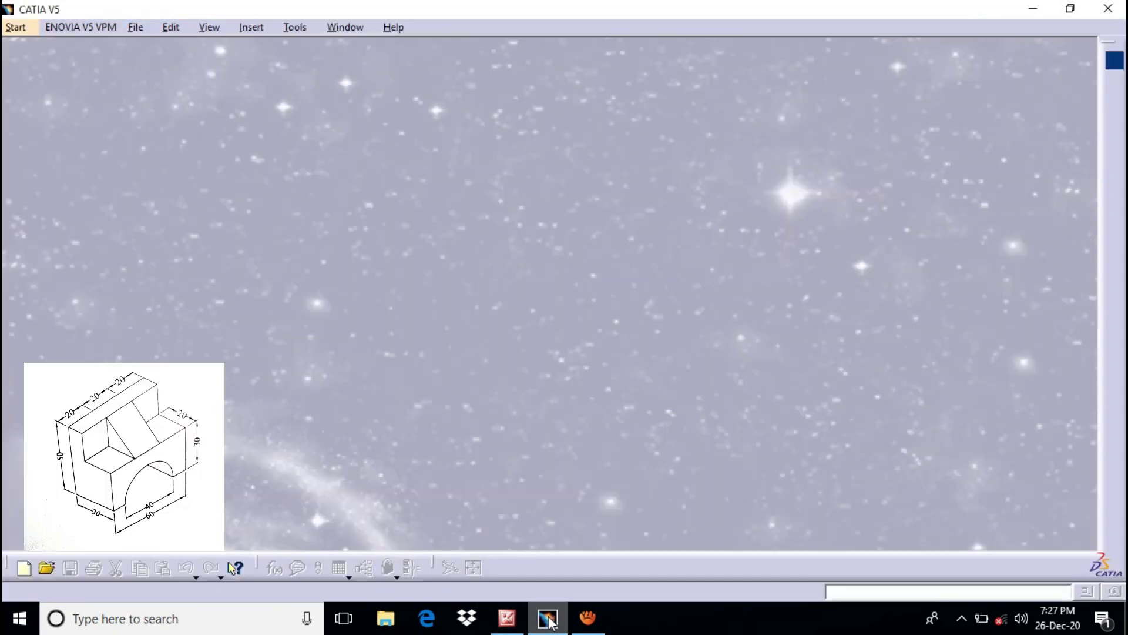
{"action": "left_click", "coordinate": [23, 29]}
{"action": "mouse_move", "coordinate": [62, 53]}
{"action": "mouse_move", "coordinate": [133, 68]}
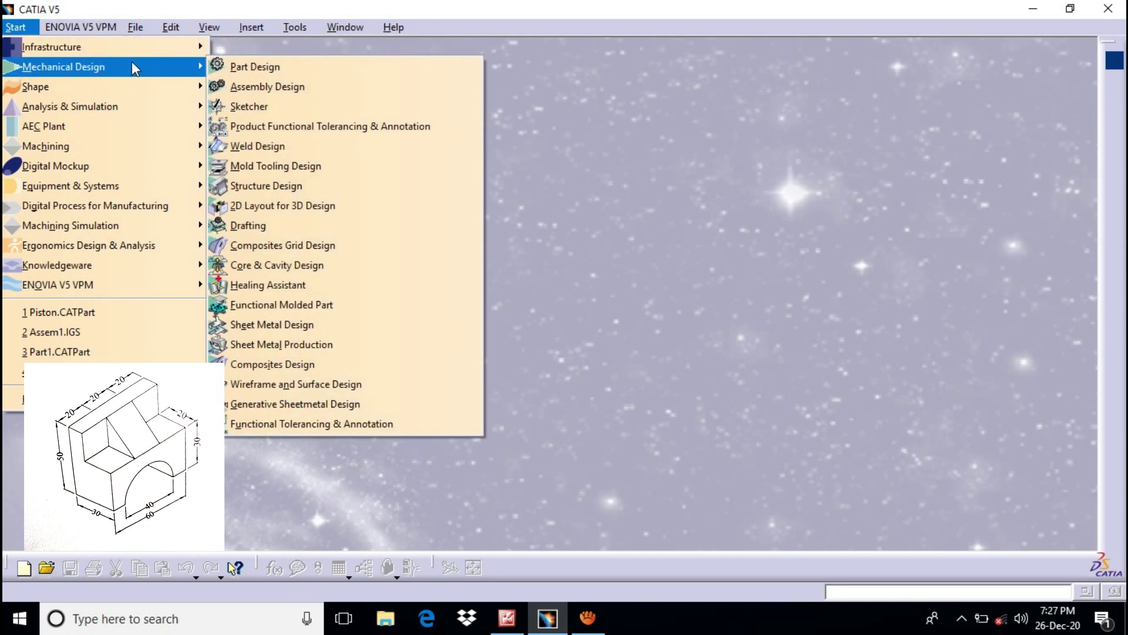
{"action": "left_click", "coordinate": [241, 68]}
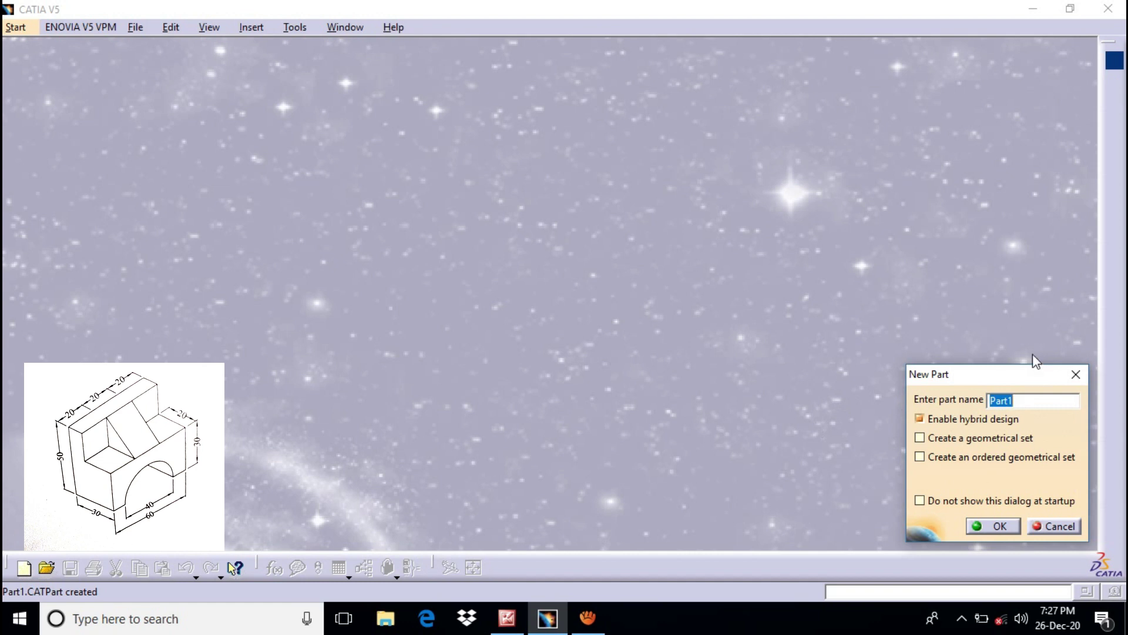
{"action": "type", "text": "Tutorial"}
{"action": "left_click", "coordinate": [994, 526]}
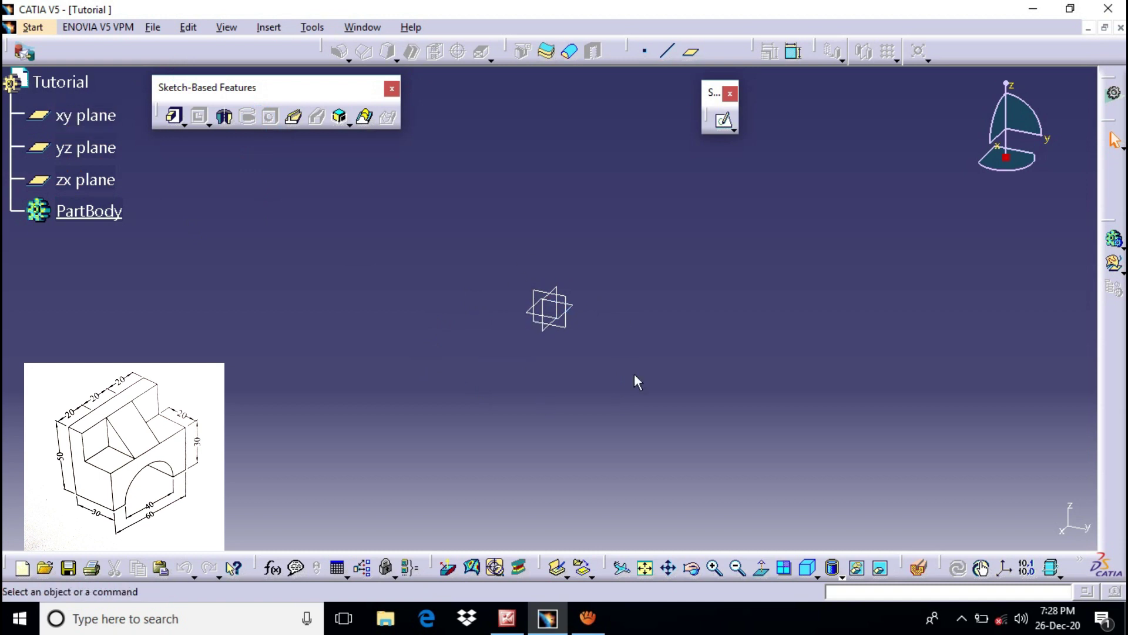
Sketch a closed L-shaped profile on the yz plane, starting at the origin, about 77 mm wide and 65 mm high.
{"action": "left_click", "coordinate": [540, 295]}
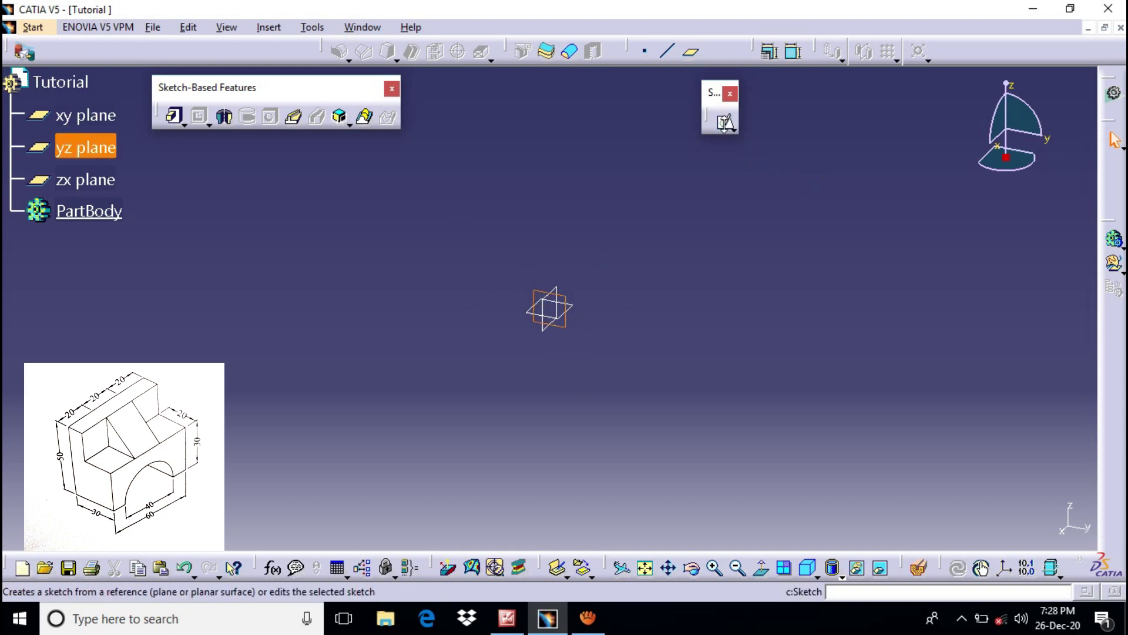
{"action": "left_click", "coordinate": [725, 121]}
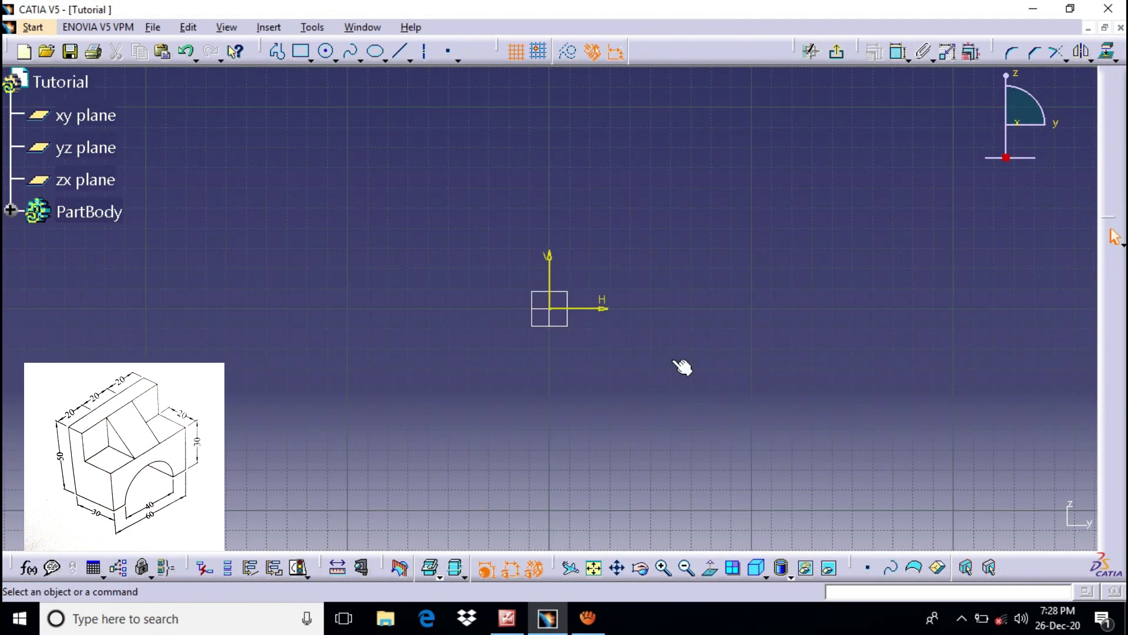
{"action": "left_click", "coordinate": [278, 52]}
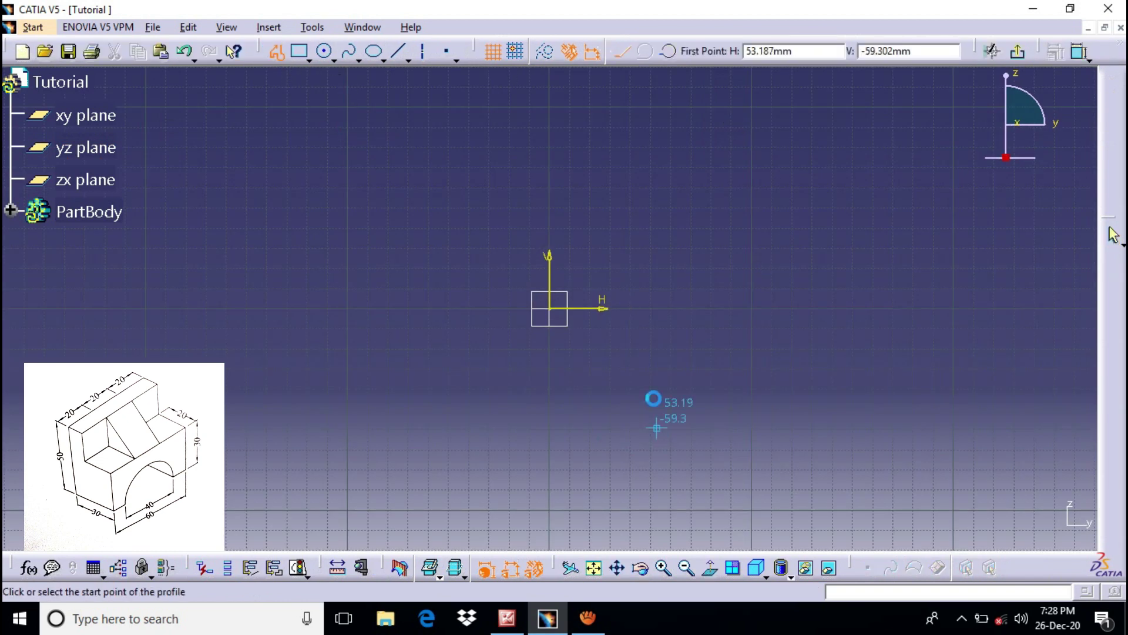
{"action": "left_click", "coordinate": [549, 308]}
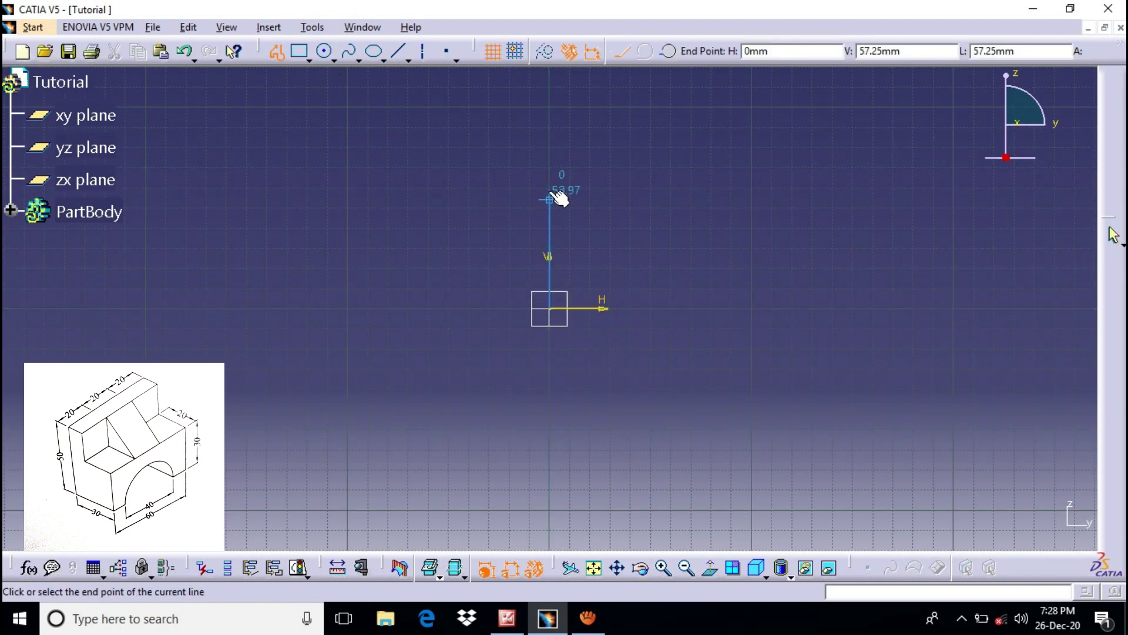
{"action": "left_click", "coordinate": [549, 178]}
{"action": "left_click", "coordinate": [598, 178]}
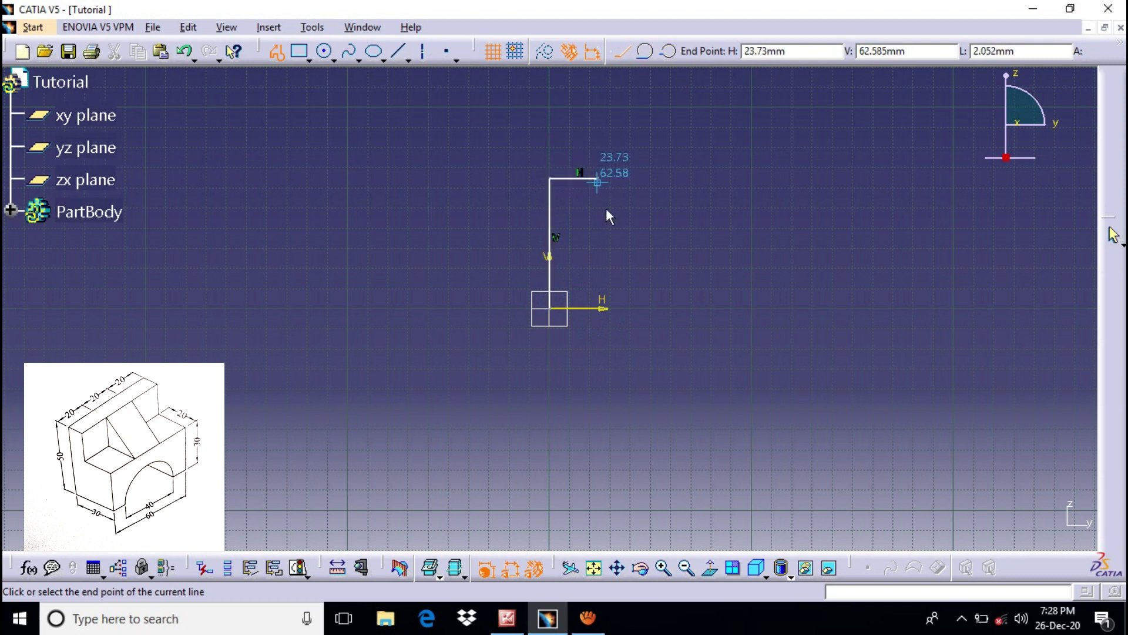
{"action": "left_click", "coordinate": [598, 253]}
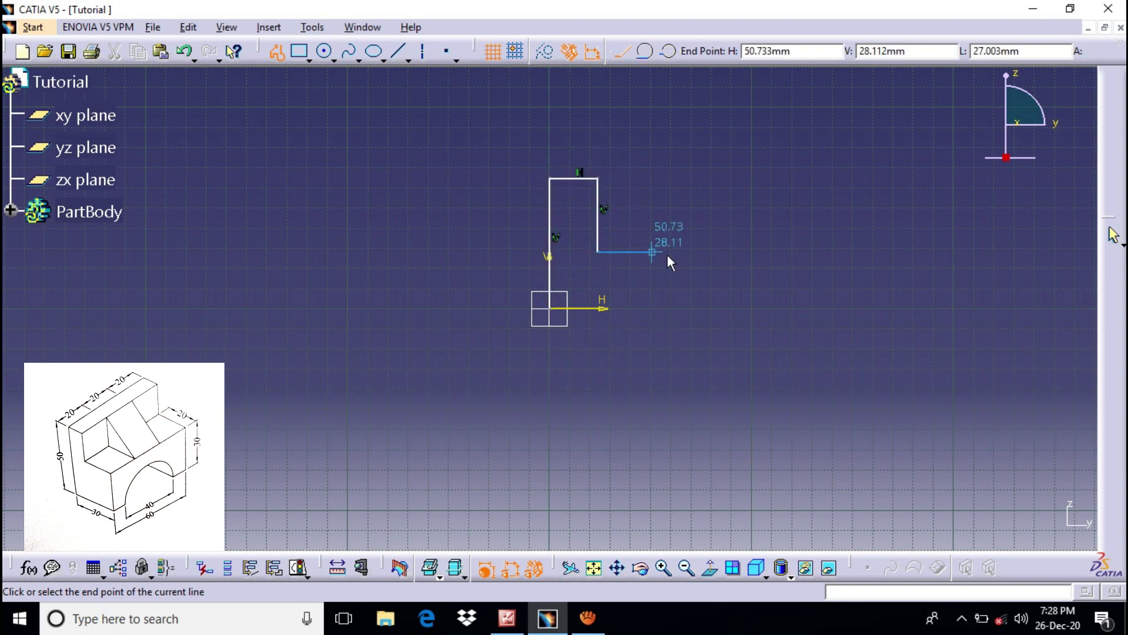
{"action": "left_click", "coordinate": [707, 253]}
{"action": "left_click", "coordinate": [707, 308]}
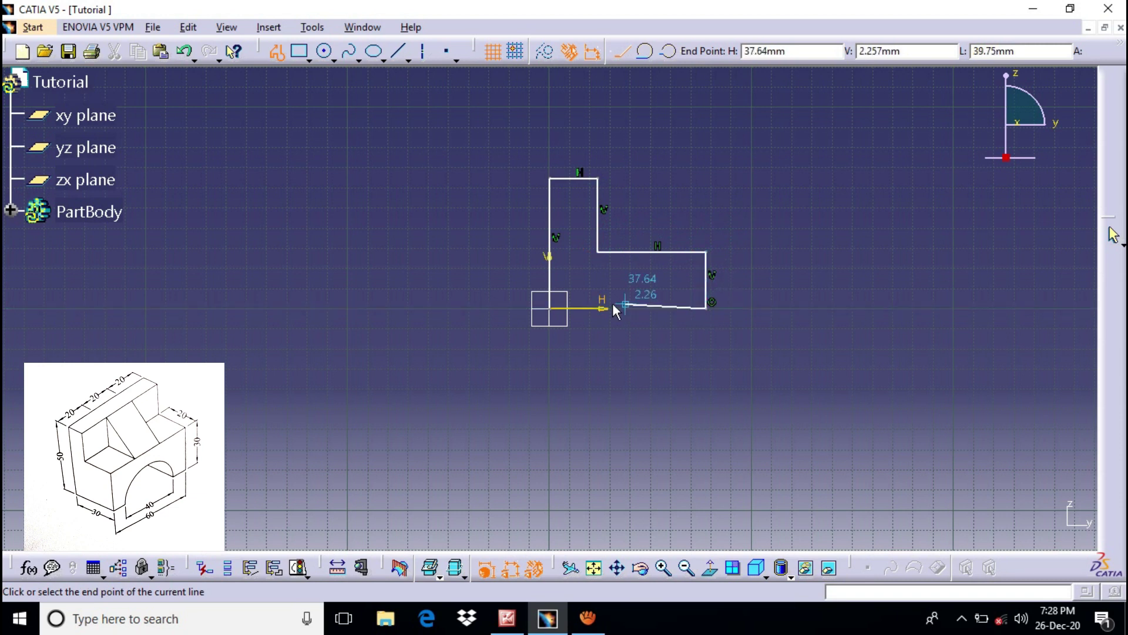
{"action": "left_click", "coordinate": [551, 310]}
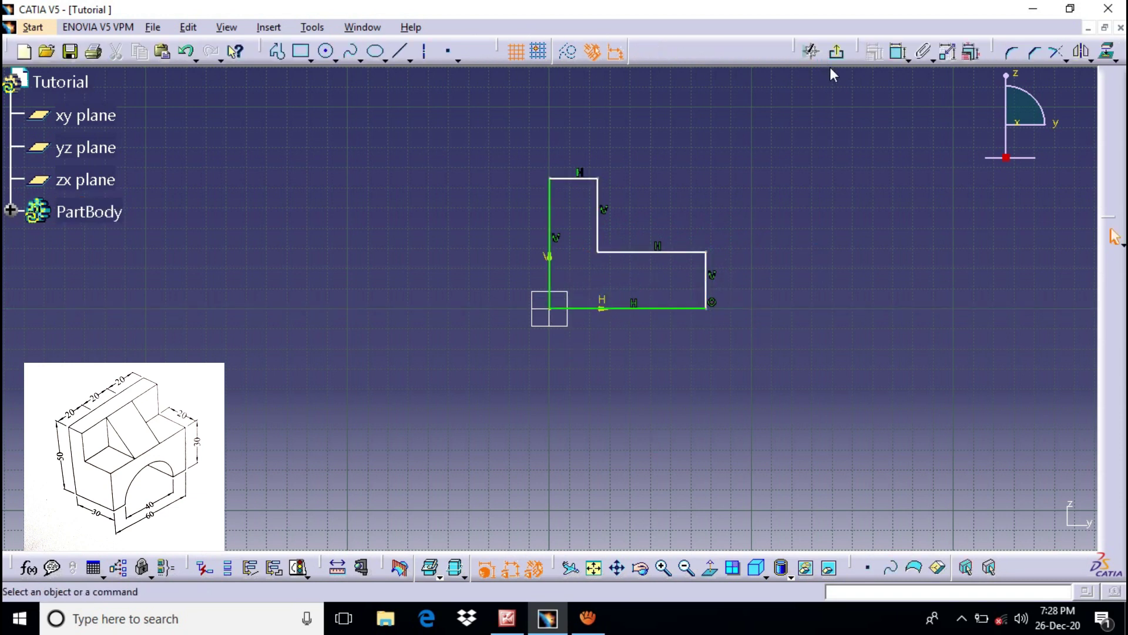
Dimension the L-profile's base width, overall height, upper edge width and the height of its inner vertical edge.
{"action": "left_click", "coordinate": [900, 52]}
{"action": "left_click", "coordinate": [658, 309]}
{"action": "left_click", "coordinate": [644, 389]}
{"action": "left_click", "coordinate": [551, 247]}
{"action": "left_click", "coordinate": [496, 244]}
{"action": "left_click", "coordinate": [576, 178]}
{"action": "left_click", "coordinate": [582, 139]}
{"action": "left_click", "coordinate": [599, 223]}
{"action": "left_click", "coordinate": [760, 216]}
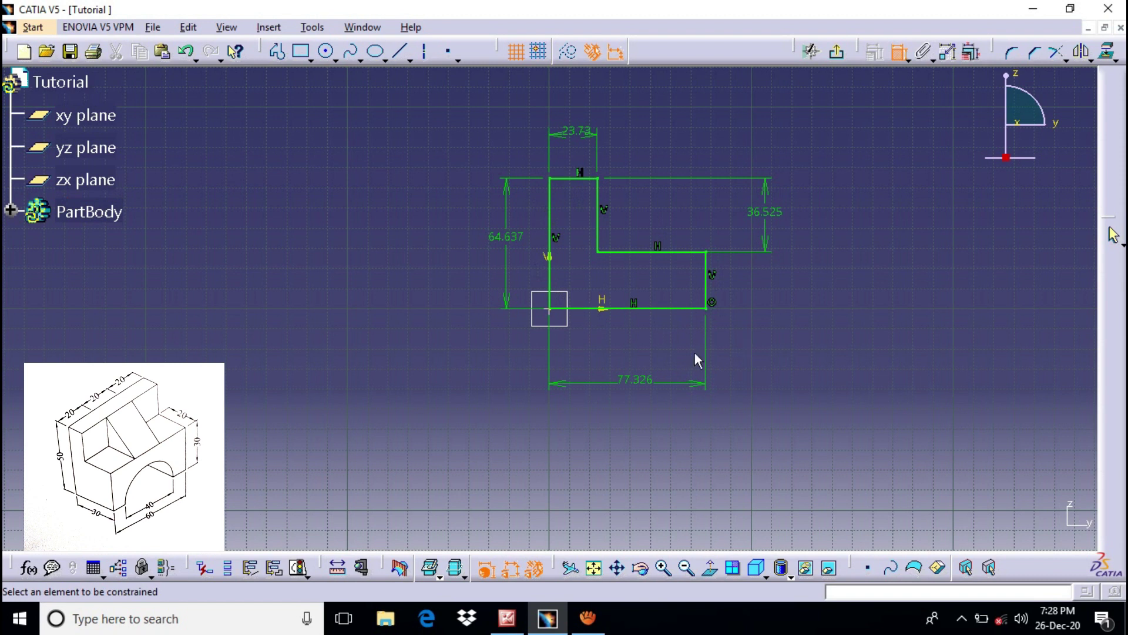
Check the reference drawing and set the profile's base width to 30 mm and its overall height to 50 mm.
{"action": "left_click", "coordinate": [507, 617]}
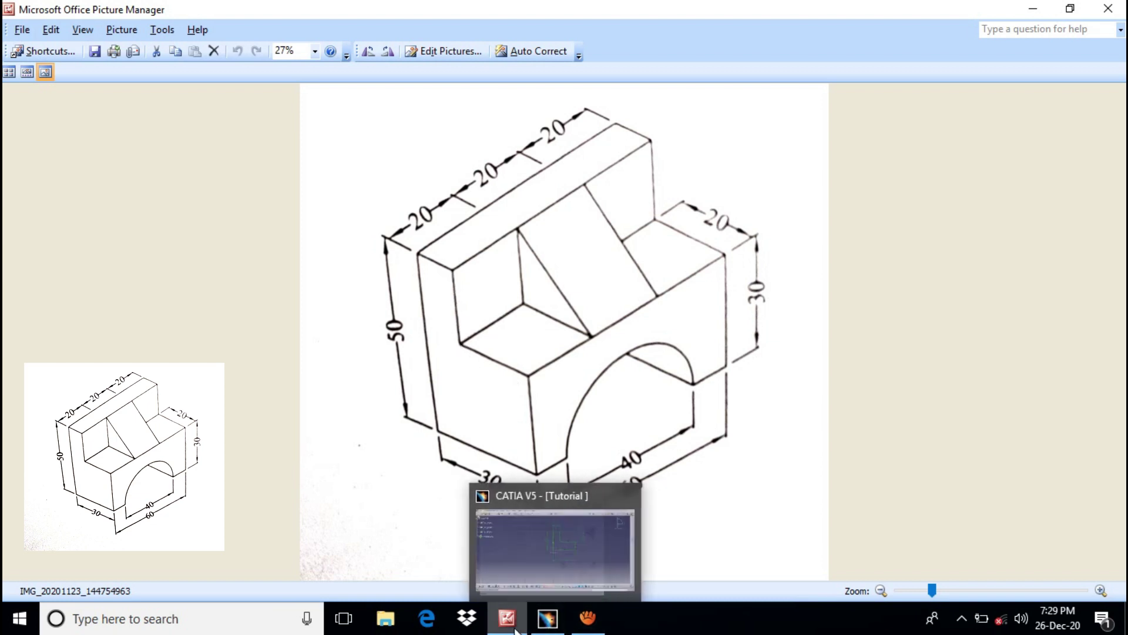
{"action": "left_click", "coordinate": [542, 629]}
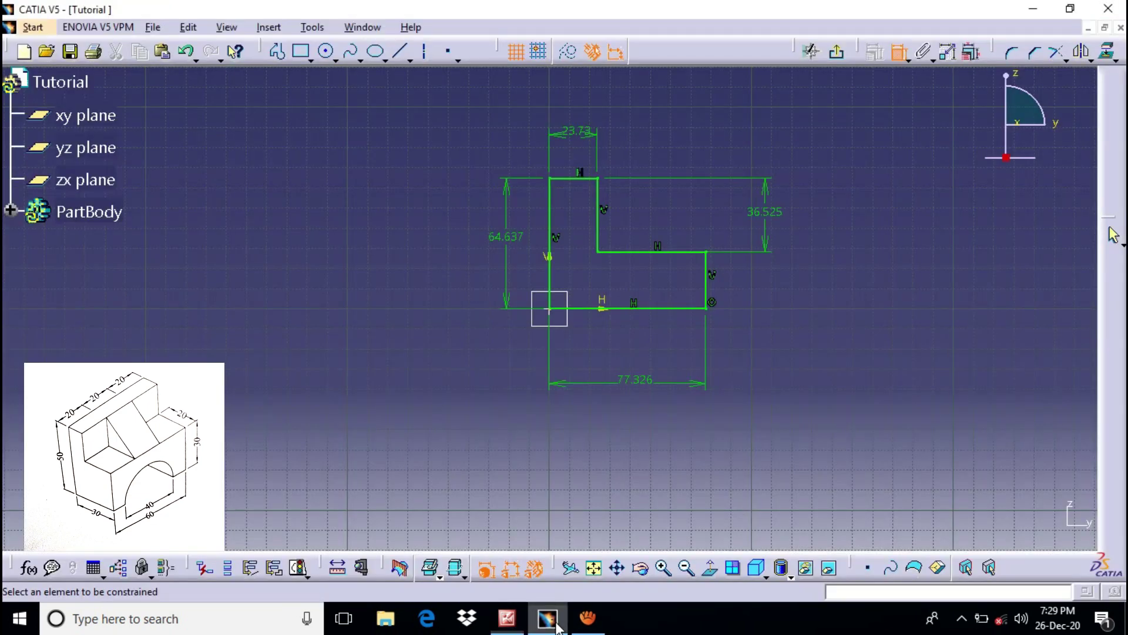
{"action": "double_click", "coordinate": [634, 381]}
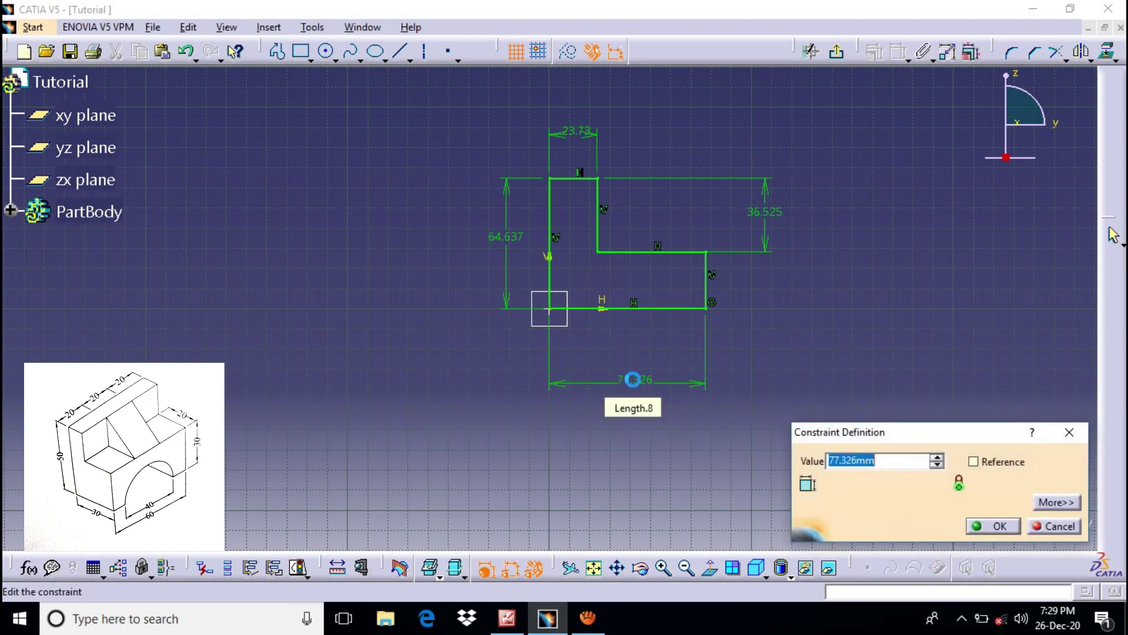
{"action": "type", "text": "30"}
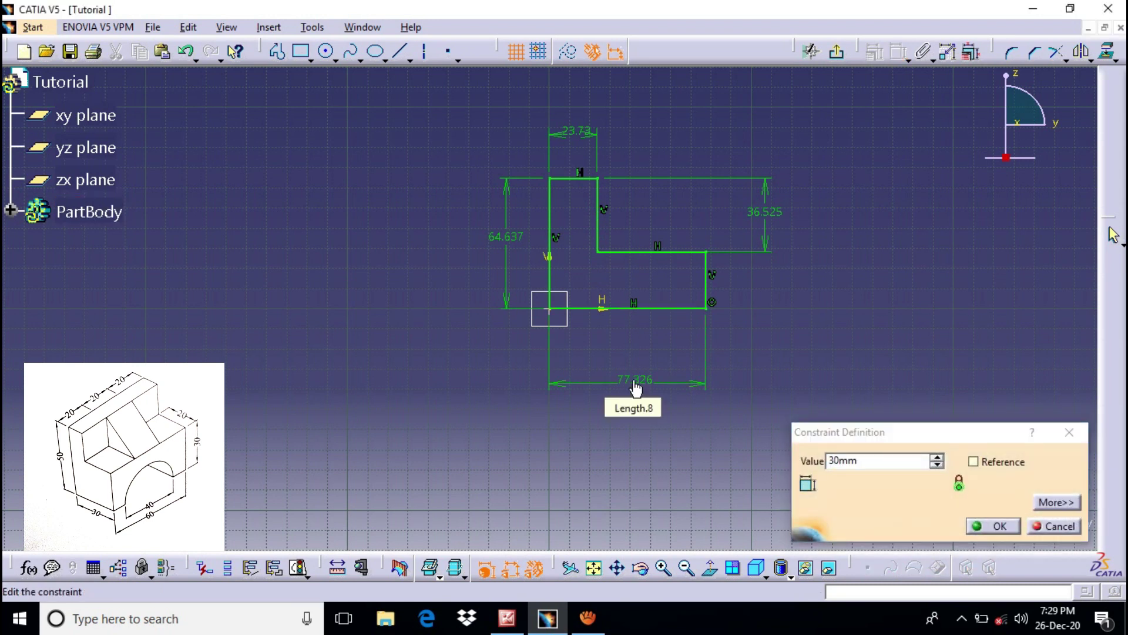
{"action": "key", "text": "Return"}
{"action": "double_click", "coordinate": [509, 238]}
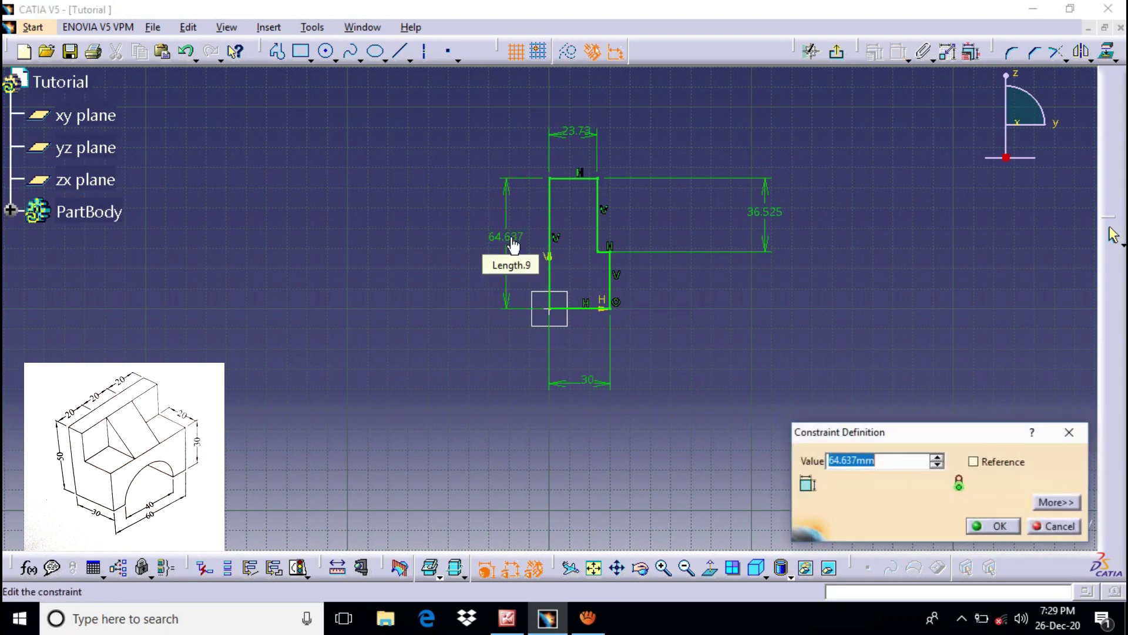
{"action": "type", "text": "50"}
{"action": "key", "text": "Return"}
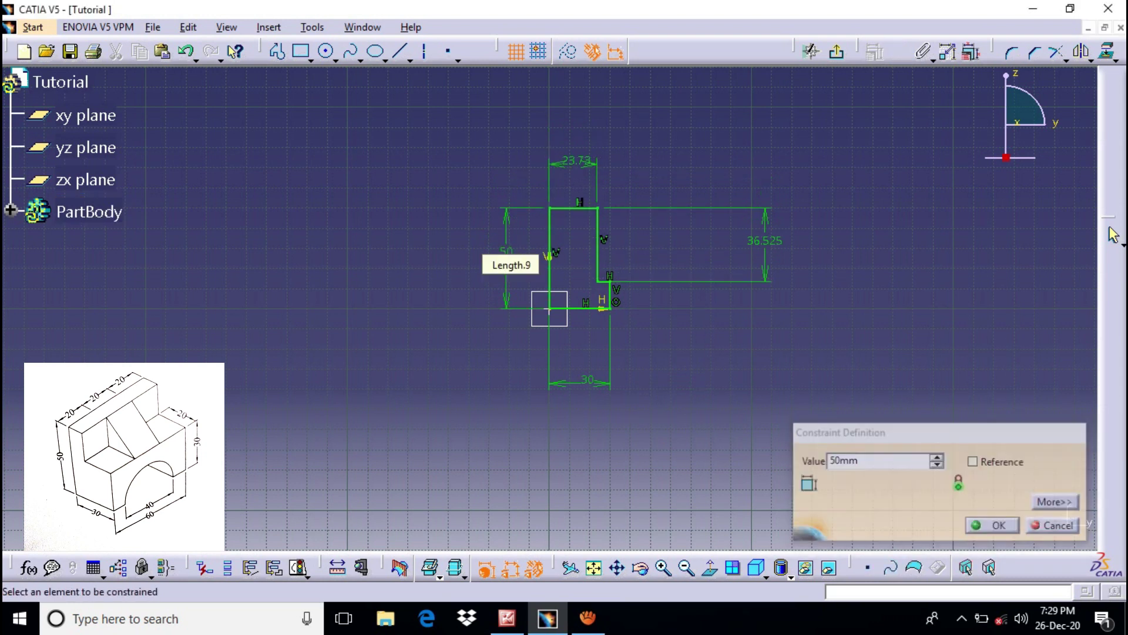
Set the profile's upper edge width to 10 mm and its inner vertical edge to 20 mm, and exit the sketch.
{"action": "double_click", "coordinate": [579, 165]}
{"action": "type", "text": "10"}
{"action": "key", "text": "Return"}
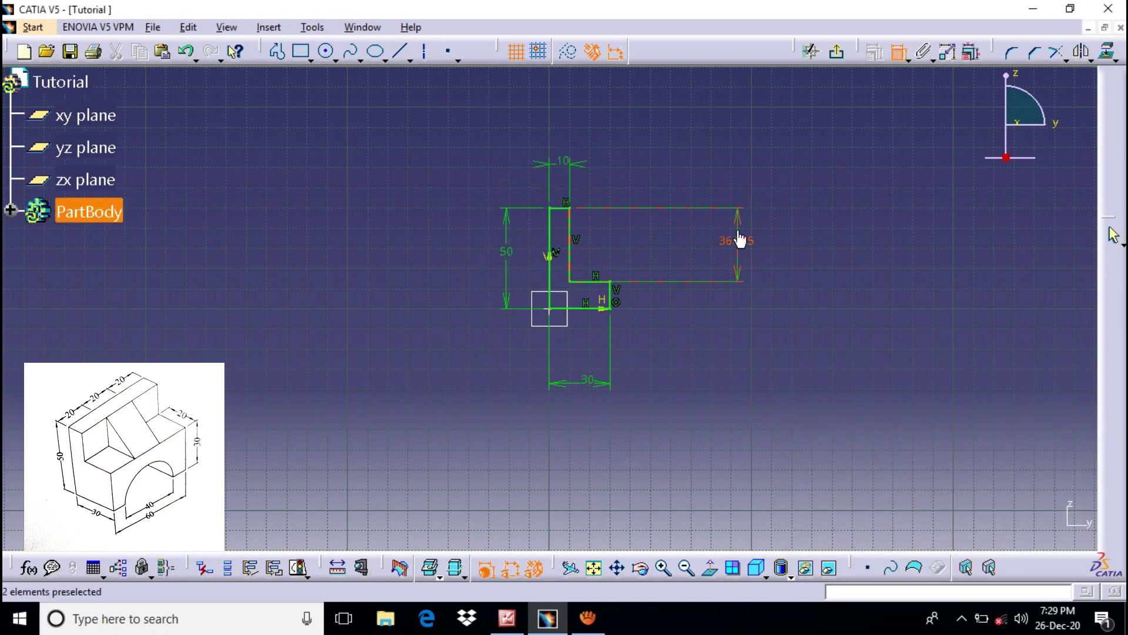
{"action": "double_click", "coordinate": [736, 247]}
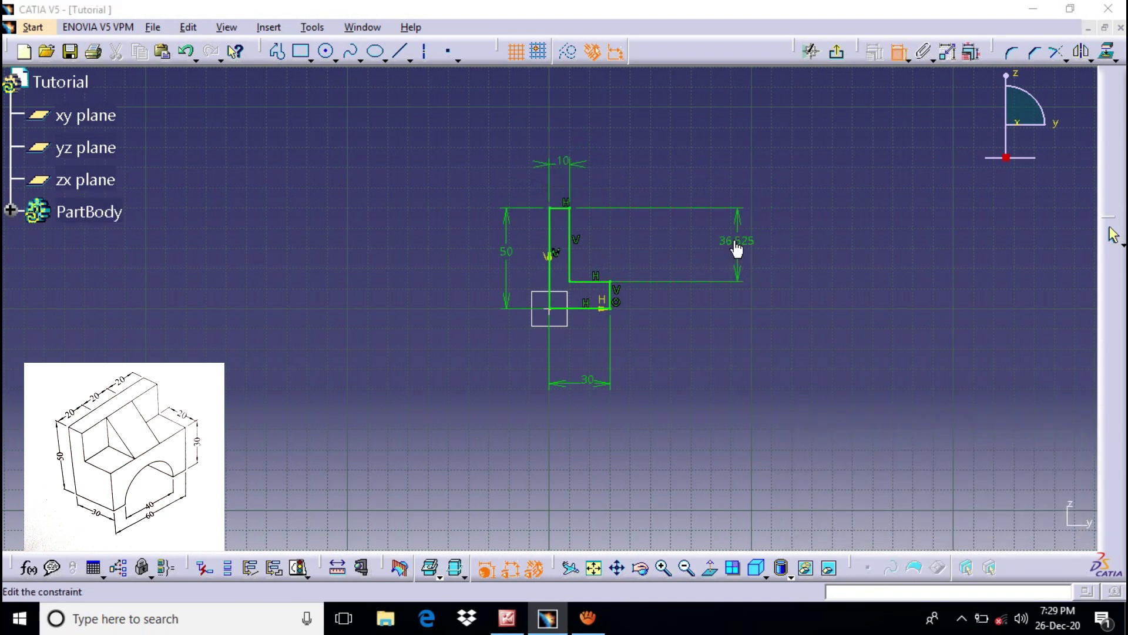
{"action": "type", "text": "20mm"}
{"action": "key", "text": "Return"}
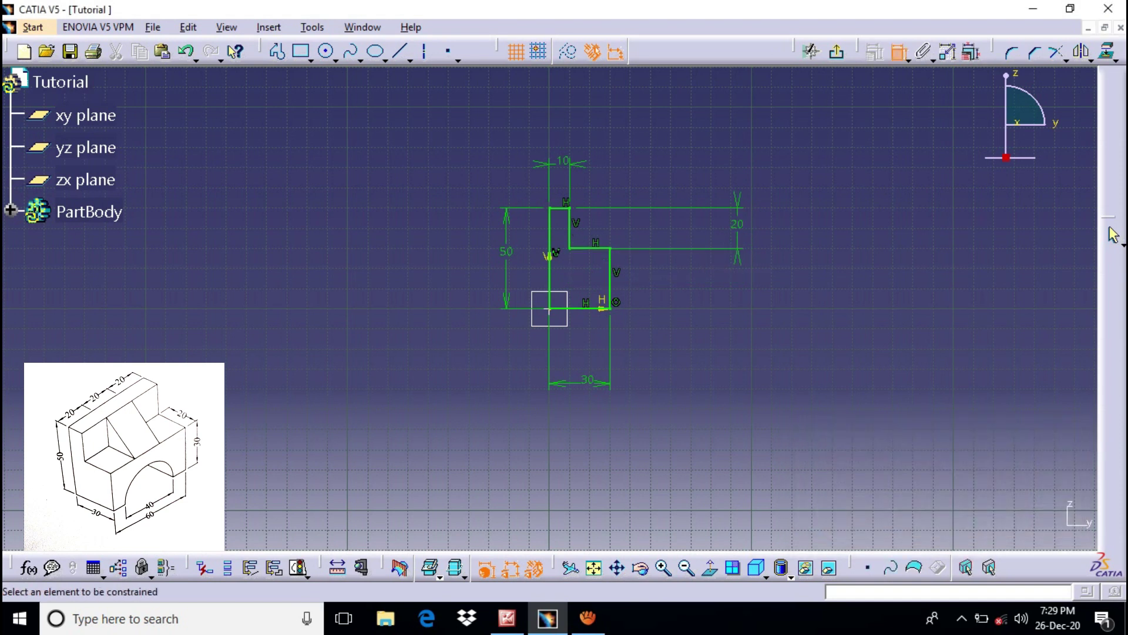
{"action": "left_click", "coordinate": [838, 53]}
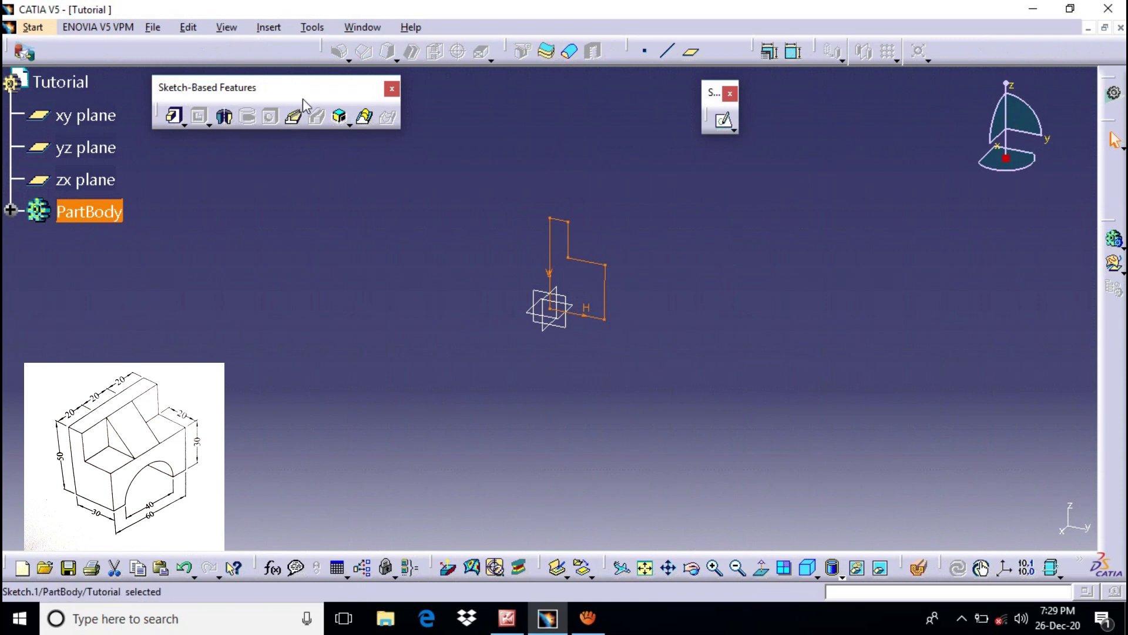
Pad the L-profile with a length of 30 mm and mirrored extent, checking the block's width in the reference drawing.
{"action": "left_click", "coordinate": [175, 118]}
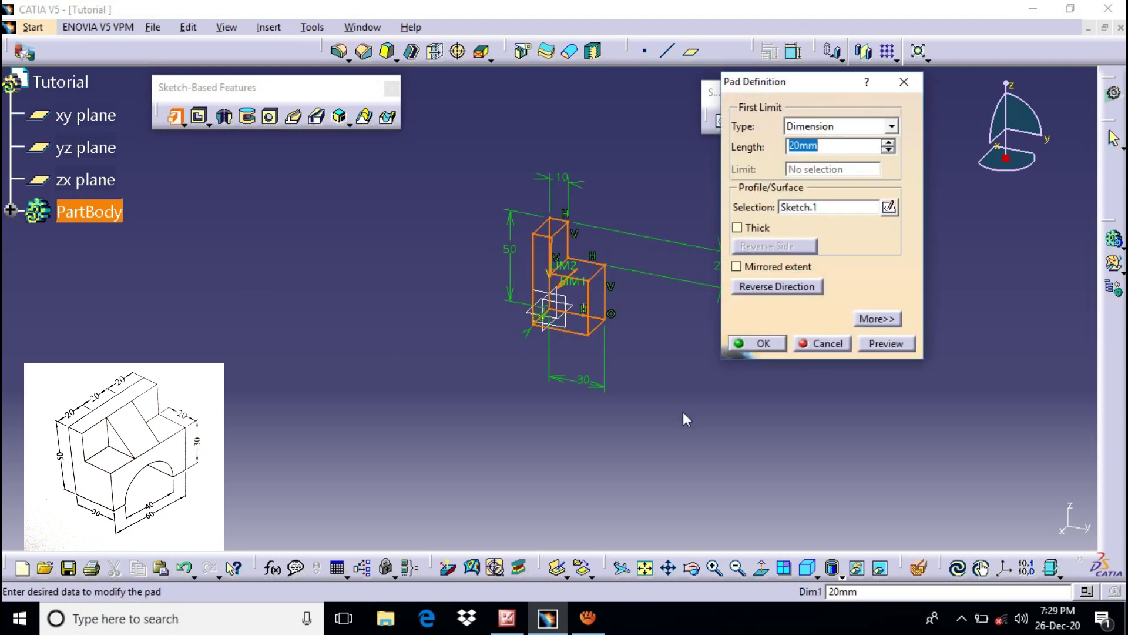
{"action": "left_click", "coordinate": [506, 617]}
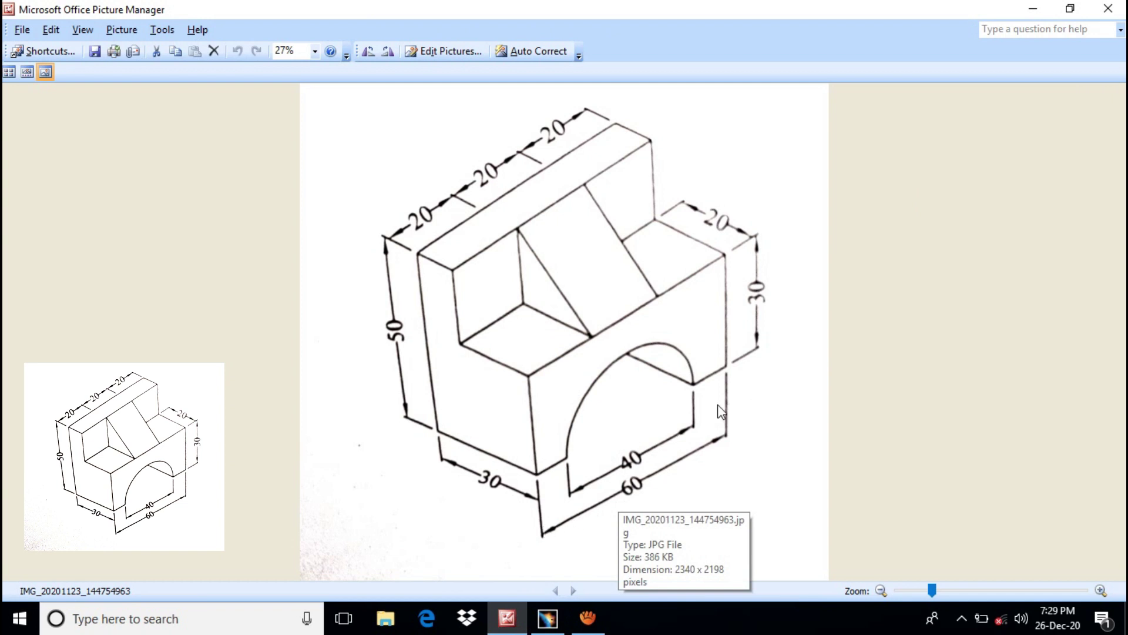
{"action": "left_click", "coordinate": [547, 617]}
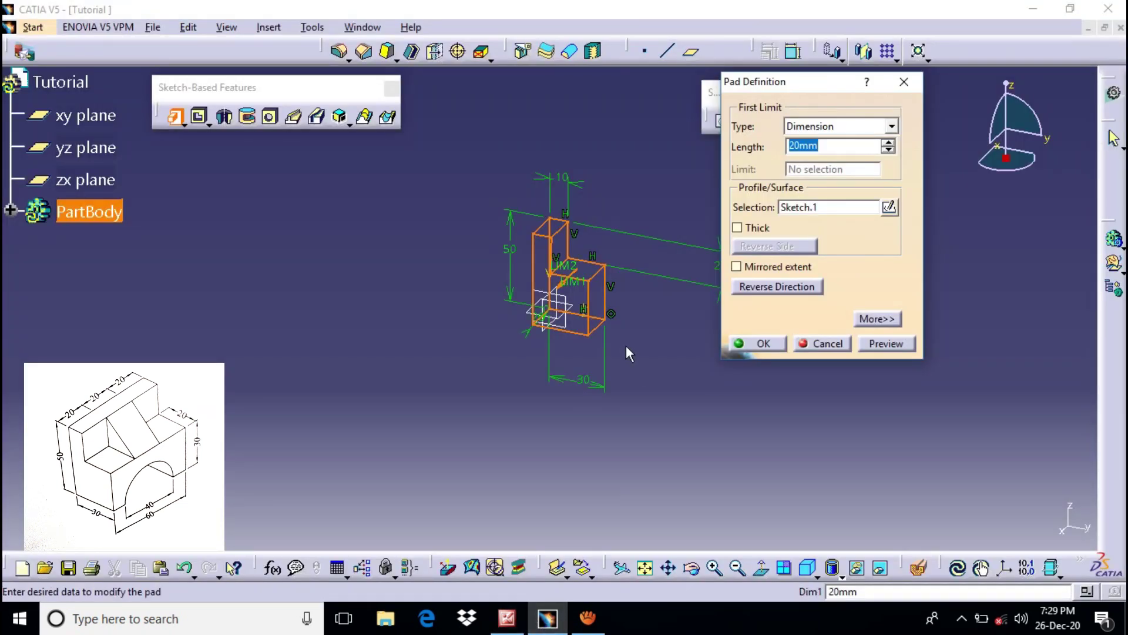
{"action": "left_click", "coordinate": [750, 268]}
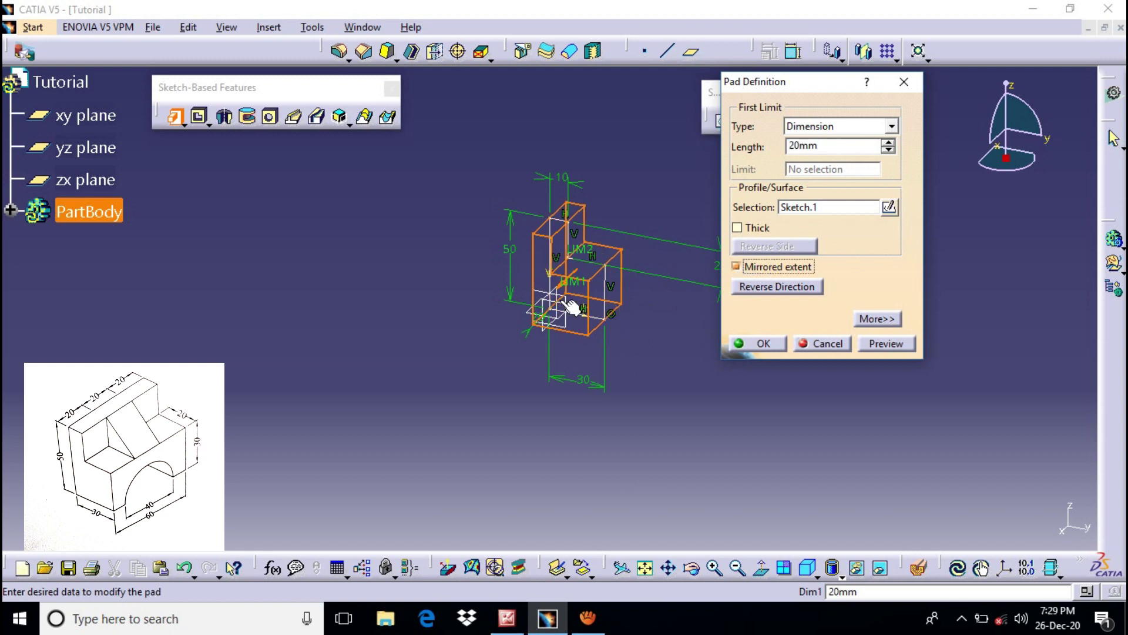
{"action": "left_click_drag", "start_coordinate": [843, 146], "coordinate": [785, 144]}
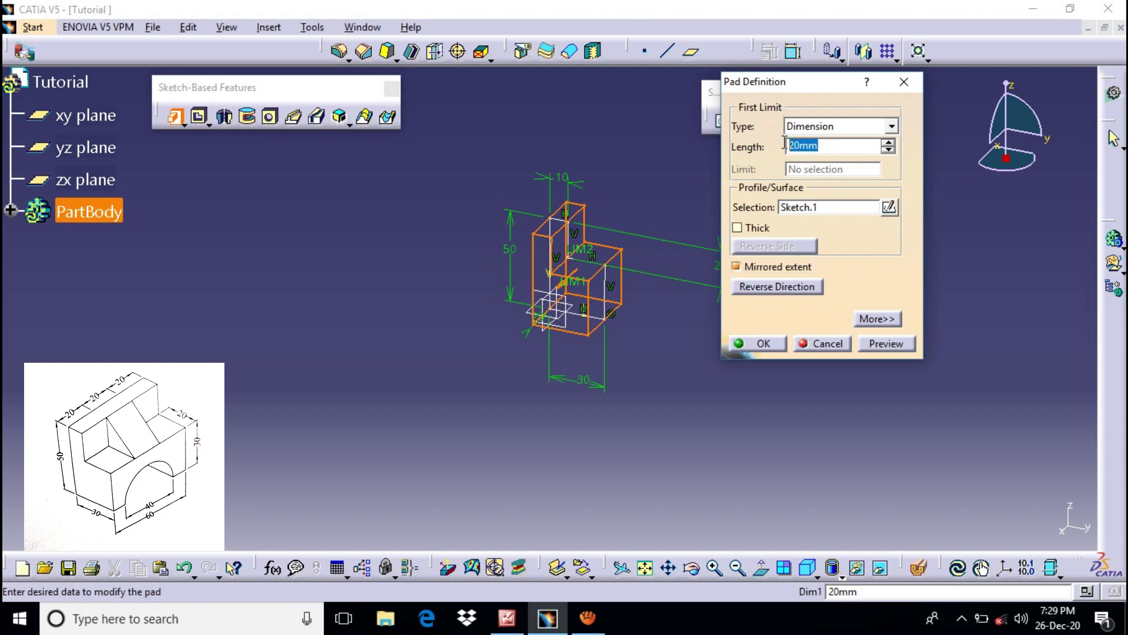
{"action": "type", "text": "30"}
{"action": "left_click", "coordinate": [875, 343]}
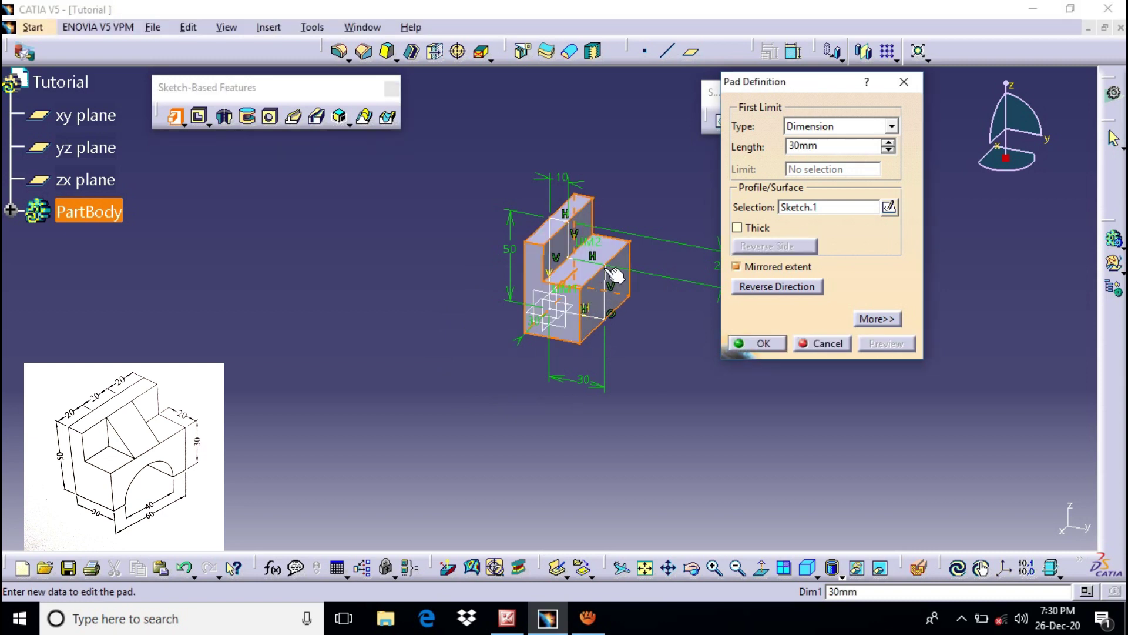
{"action": "left_click", "coordinate": [642, 344]}
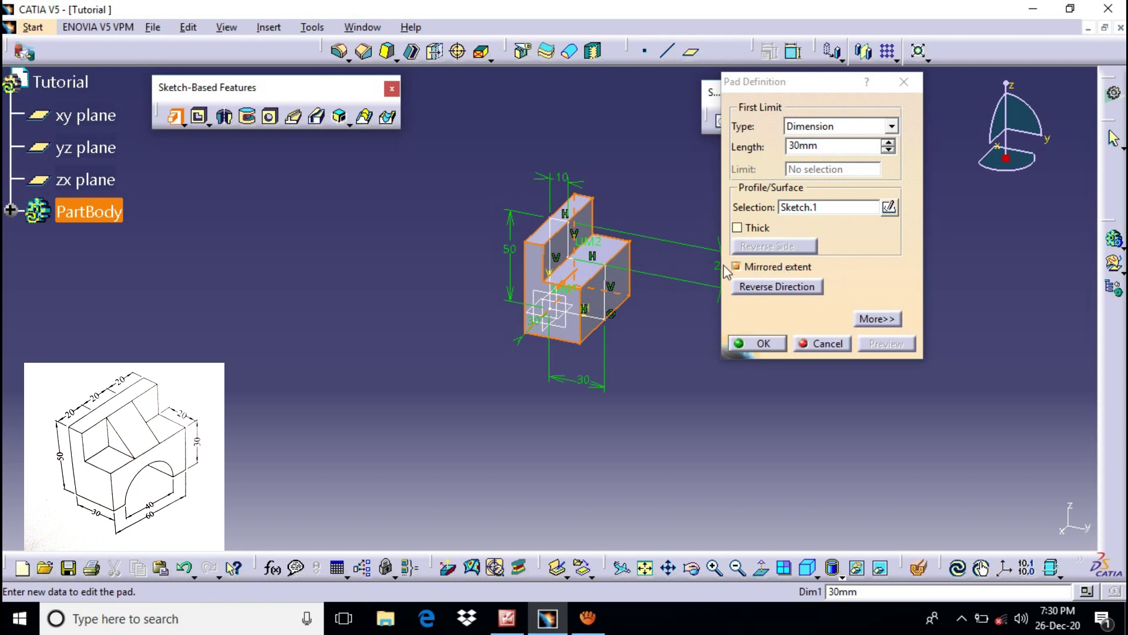
{"action": "left_click", "coordinate": [763, 346]}
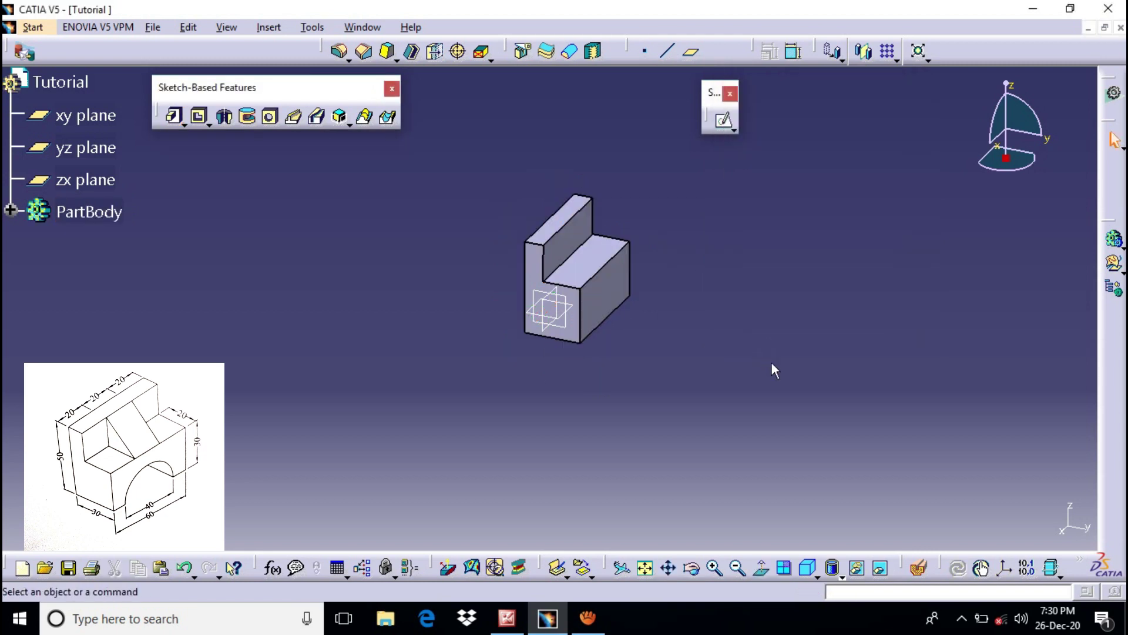
Check the sloped rib in the reference drawing and start a sketch on the yz plane.
{"action": "middle_click_drag", "start_coordinate": [766, 362], "coordinate": [858, 279]}
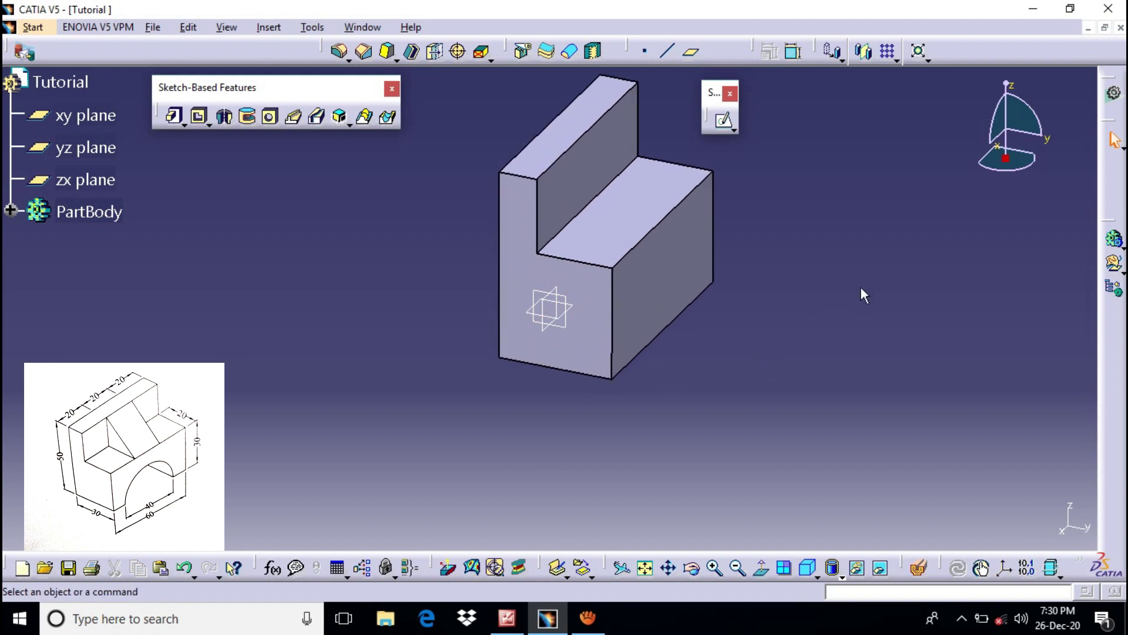
{"action": "left_click", "coordinate": [507, 617]}
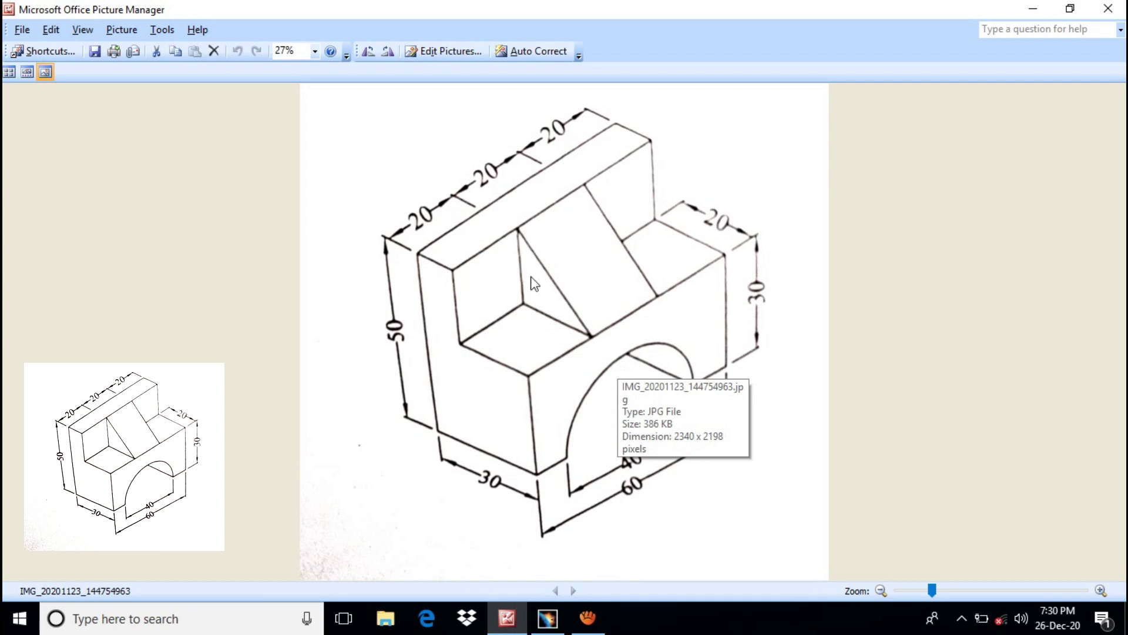
{"action": "left_click", "coordinate": [547, 617]}
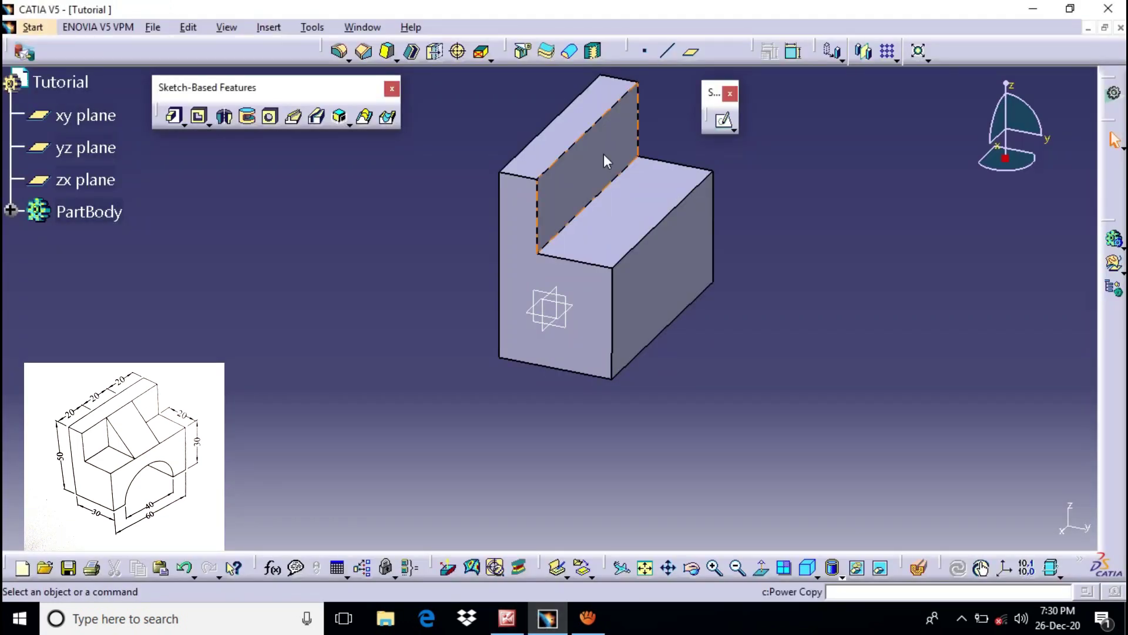
{"action": "left_click", "coordinate": [547, 297]}
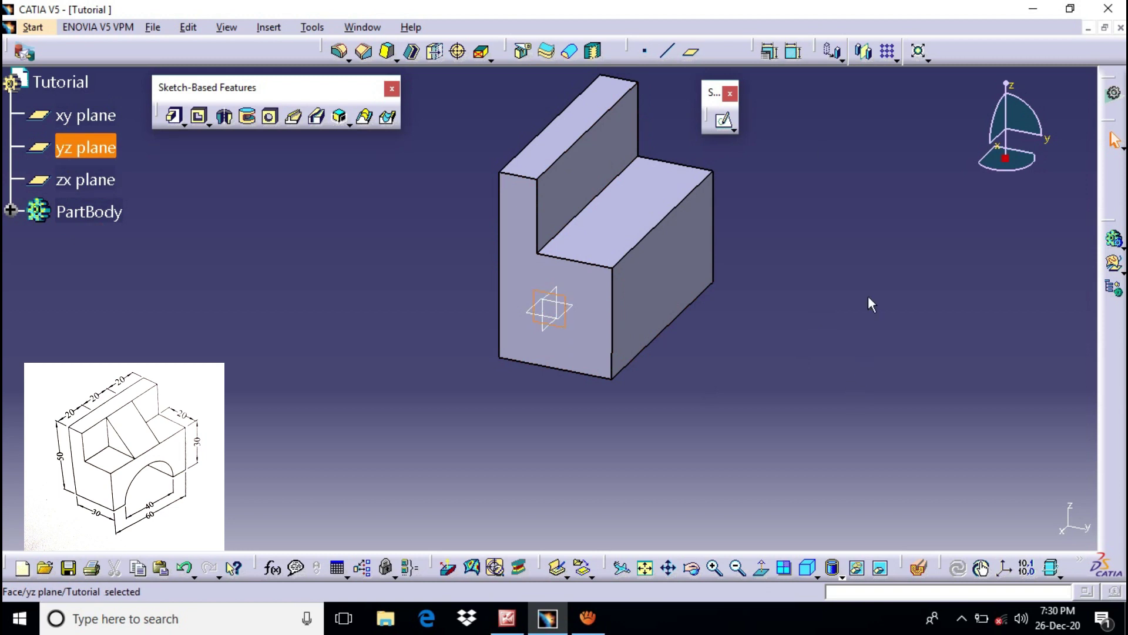
{"action": "left_click", "coordinate": [725, 124]}
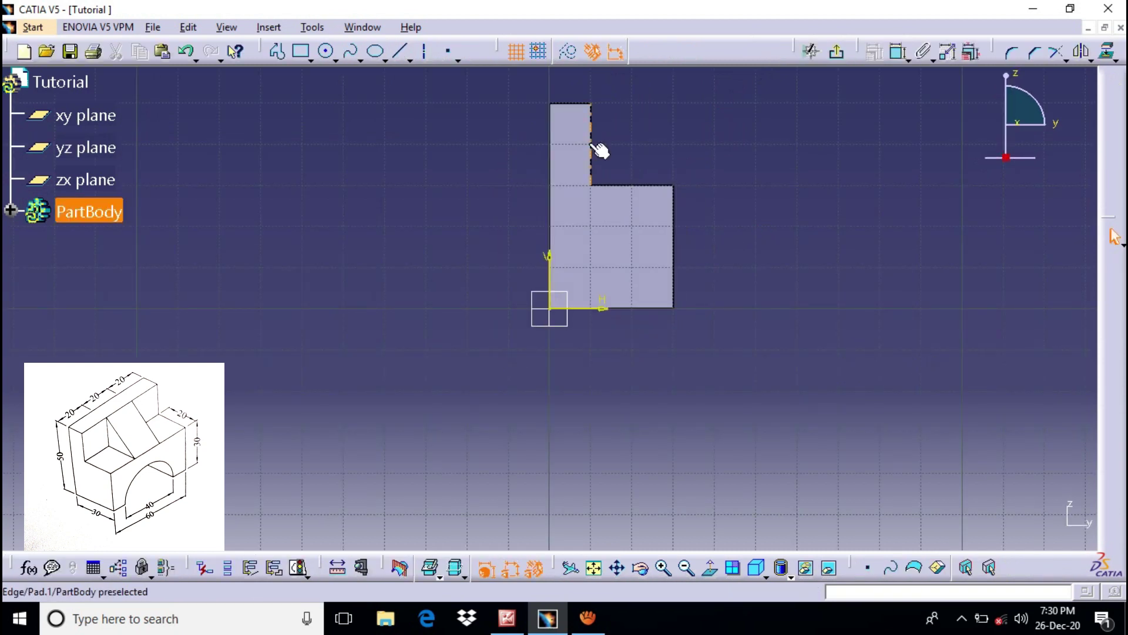
Project the L-shape's inner vertical edge and the adjoining horizontal step edge onto the sketch plane as 3D elements.
{"action": "left_click", "coordinate": [592, 144]}
{"action": "left_click", "coordinate": [630, 186], "text": "ctrl"}
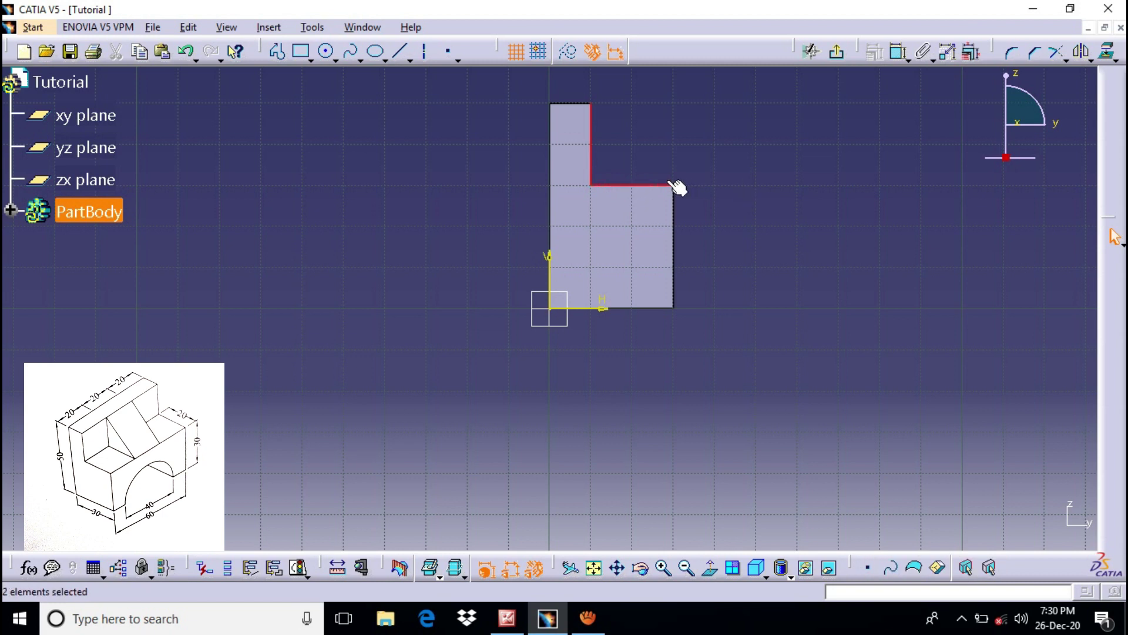
{"action": "left_click_drag", "start_coordinate": [999, 51], "coordinate": [941, 123]}
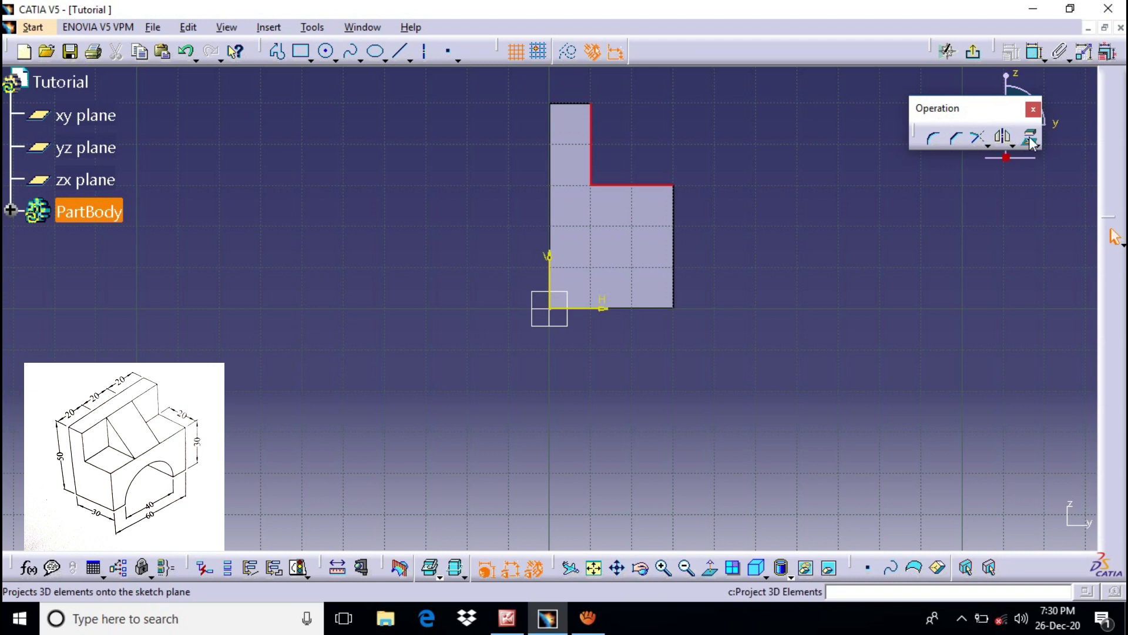
{"action": "left_click", "coordinate": [1036, 147]}
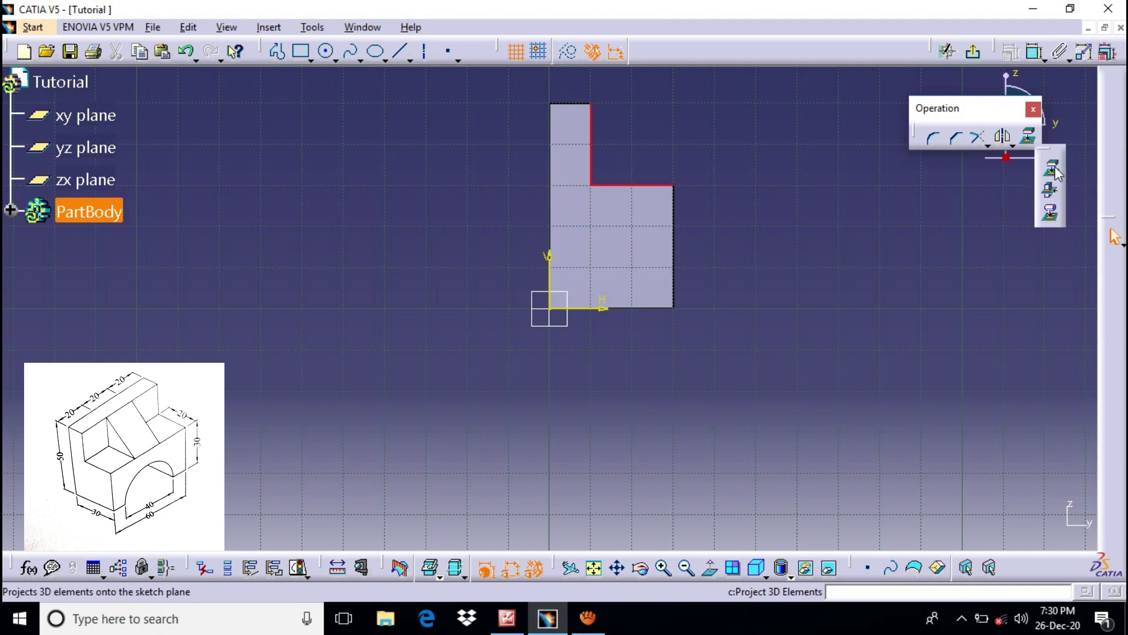
{"action": "left_click", "coordinate": [1052, 169]}
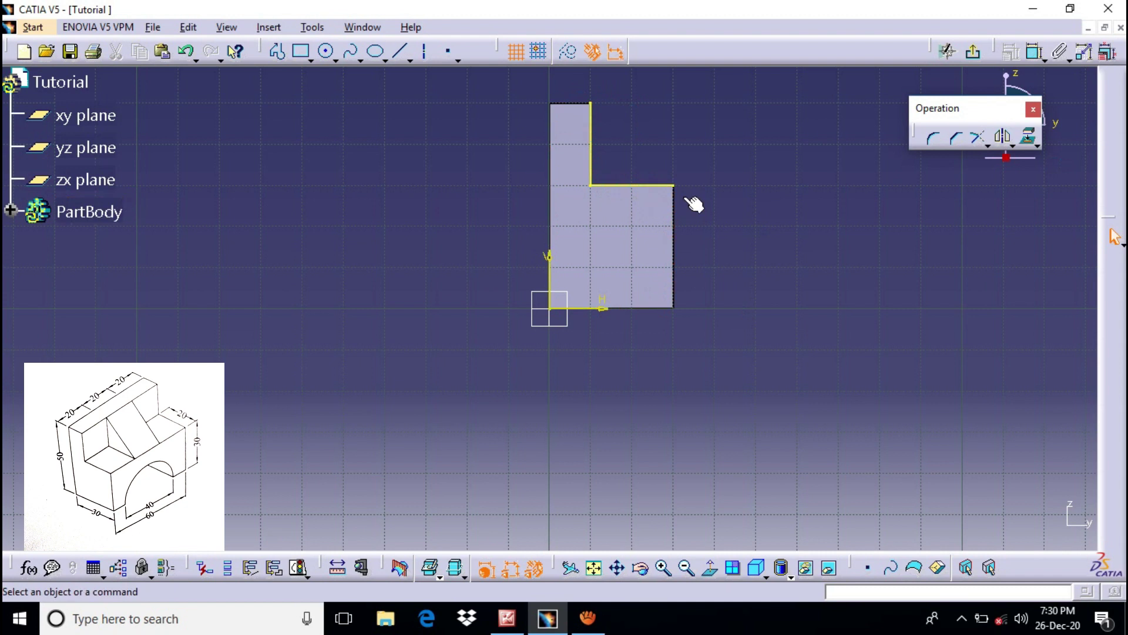
Close the rib triangle with a sloped line joining the outer ends of the two projected edges, and exit the sketch.
{"action": "left_click", "coordinate": [400, 51]}
{"action": "left_click", "coordinate": [590, 104]}
{"action": "left_click", "coordinate": [673, 185]}
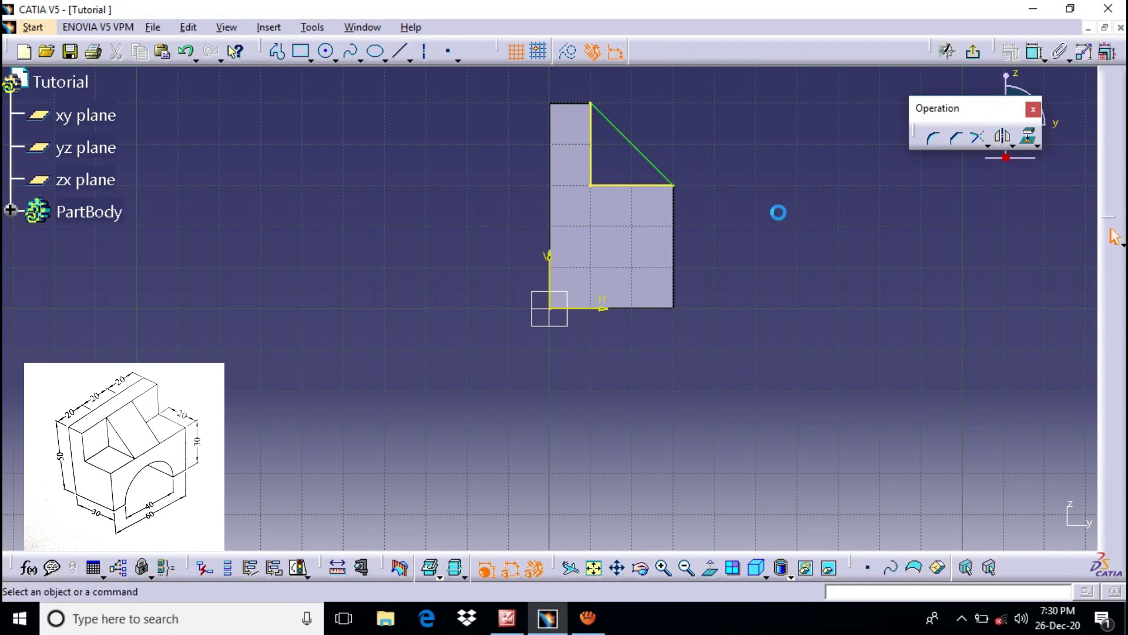
{"action": "left_click", "coordinate": [975, 52]}
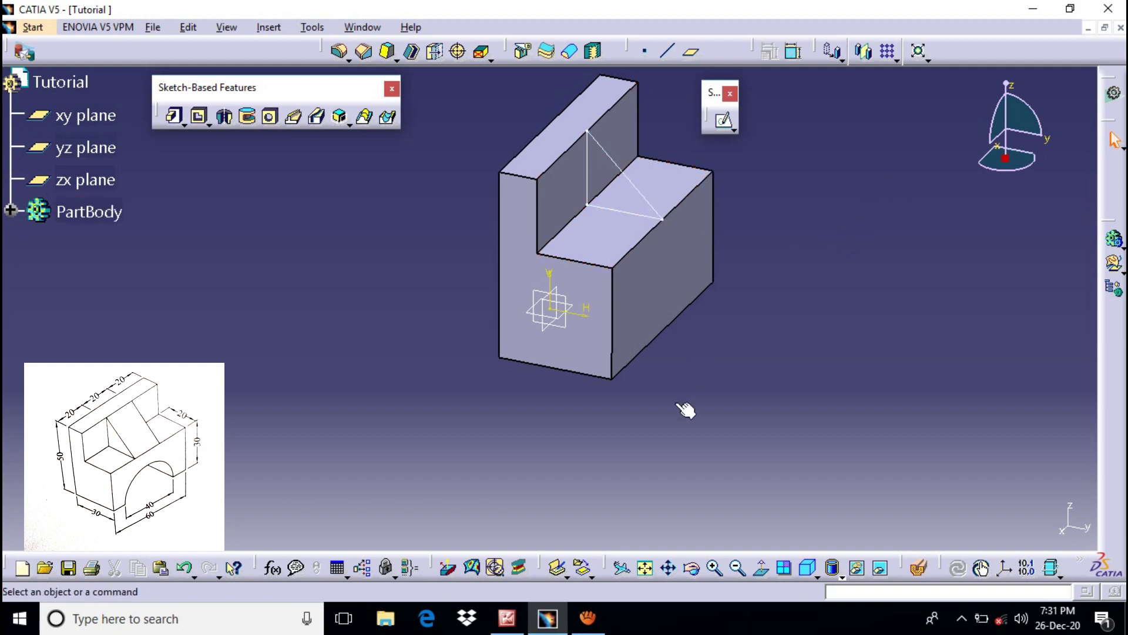
Check the rib's width in the reference drawing and pad the triangular sketch with a length of 10 mm and mirrored extent.
{"action": "left_click", "coordinate": [508, 617]}
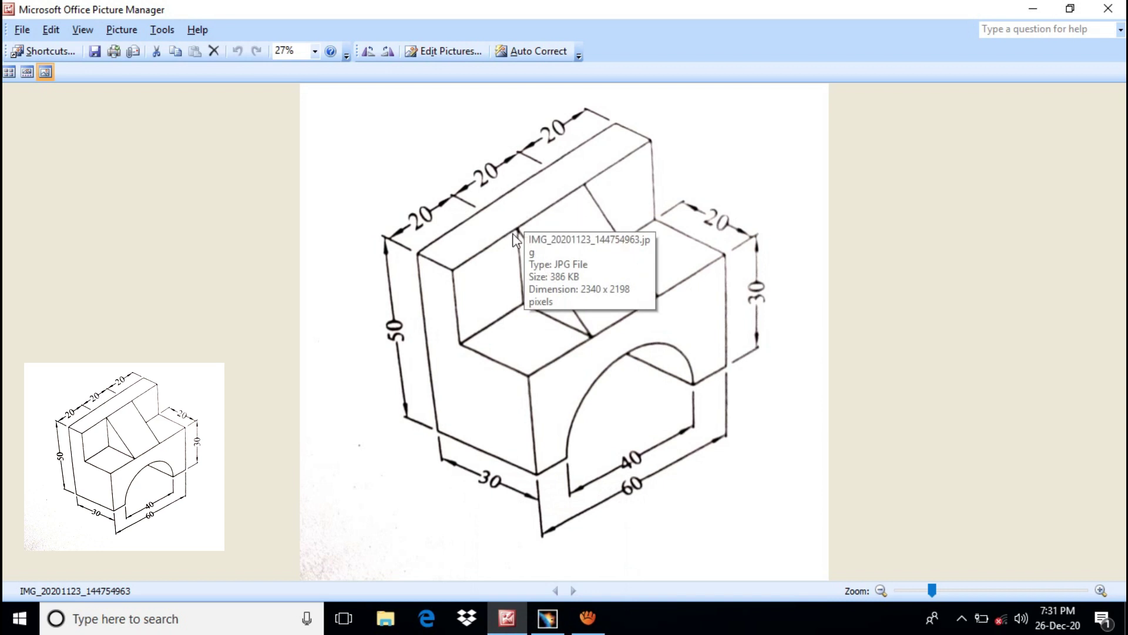
{"action": "left_click", "coordinate": [550, 625]}
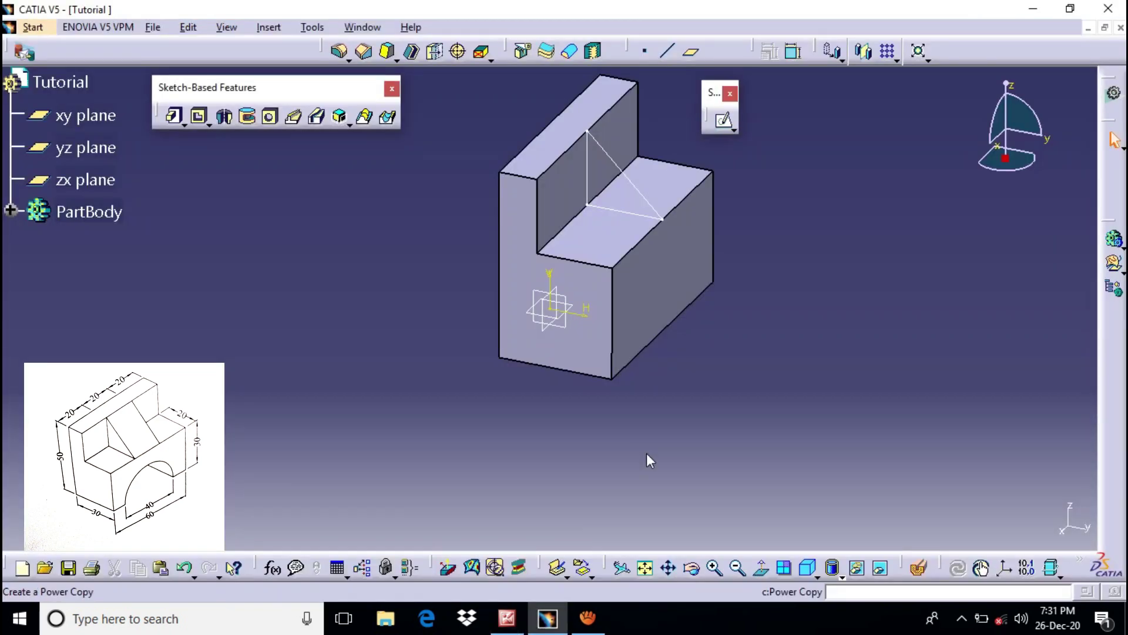
{"action": "left_click", "coordinate": [175, 117]}
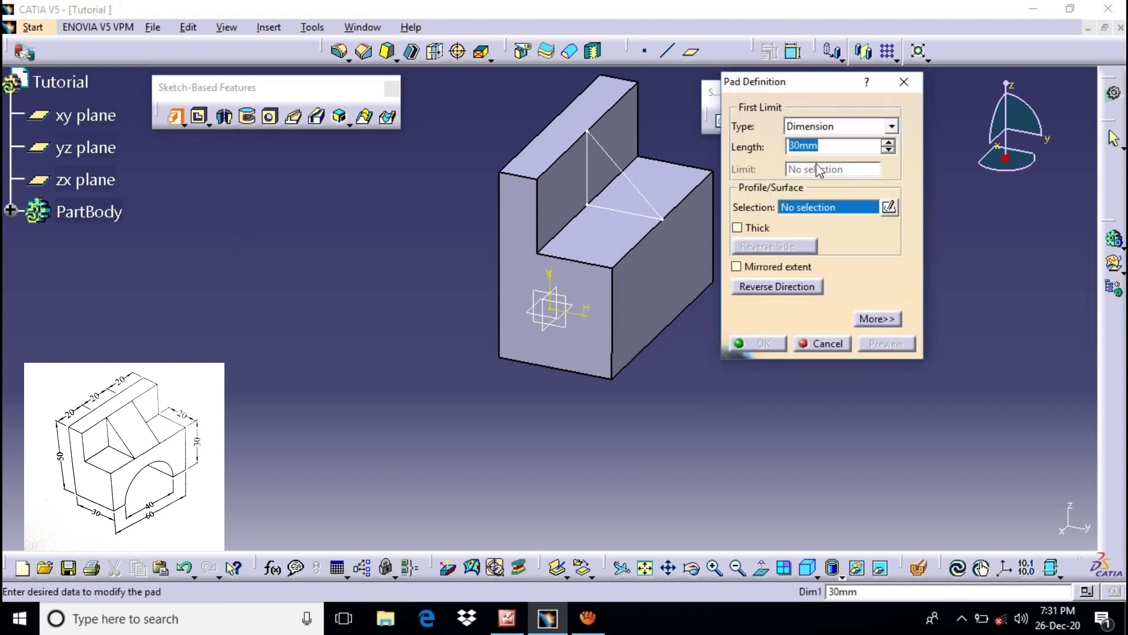
{"action": "type", "text": "10"}
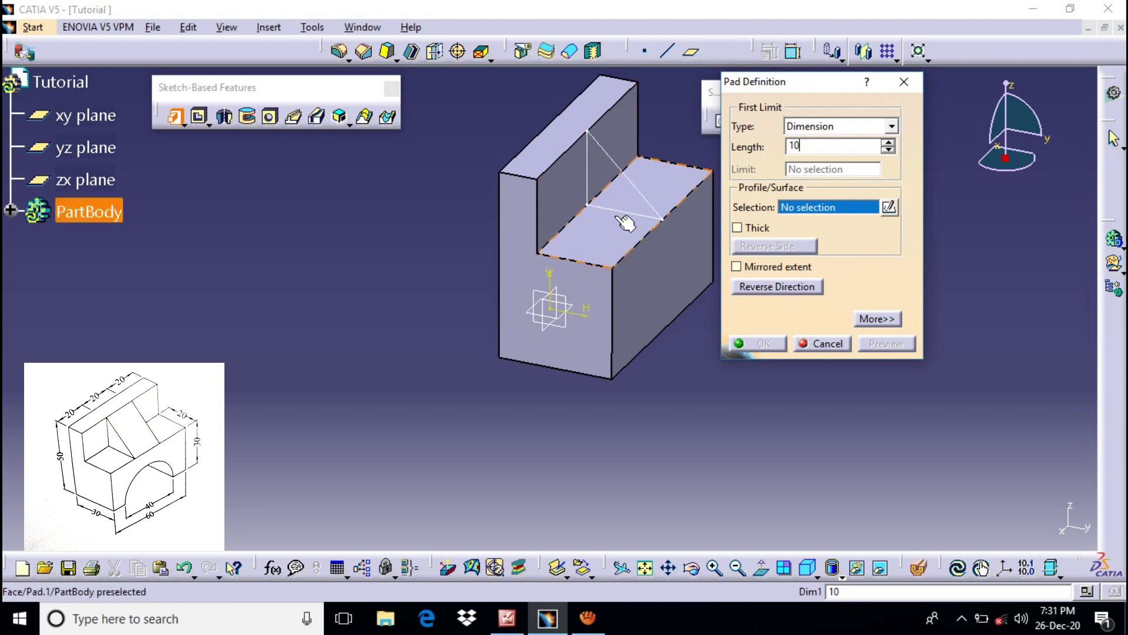
{"action": "left_click", "coordinate": [747, 268]}
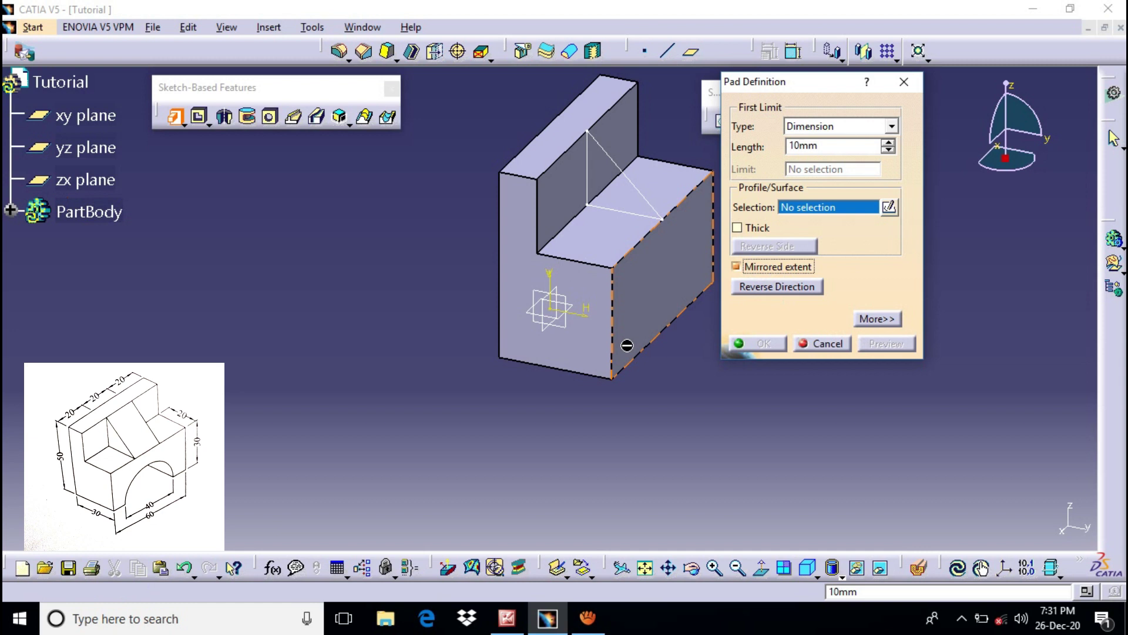
{"action": "left_click", "coordinate": [636, 186]}
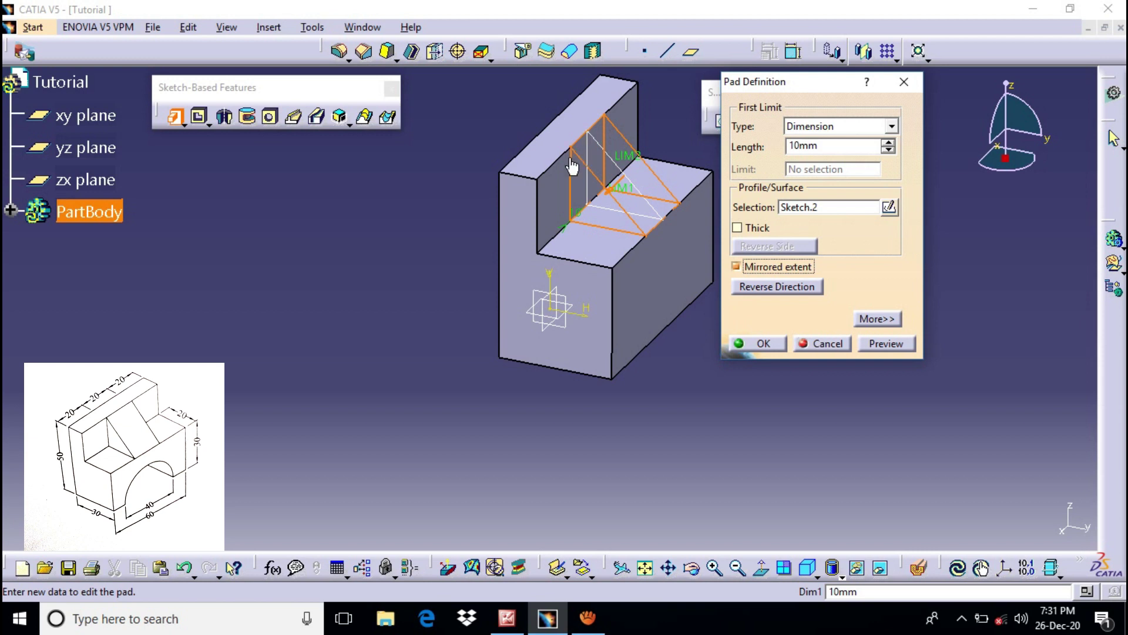
{"action": "left_click", "coordinate": [894, 343]}
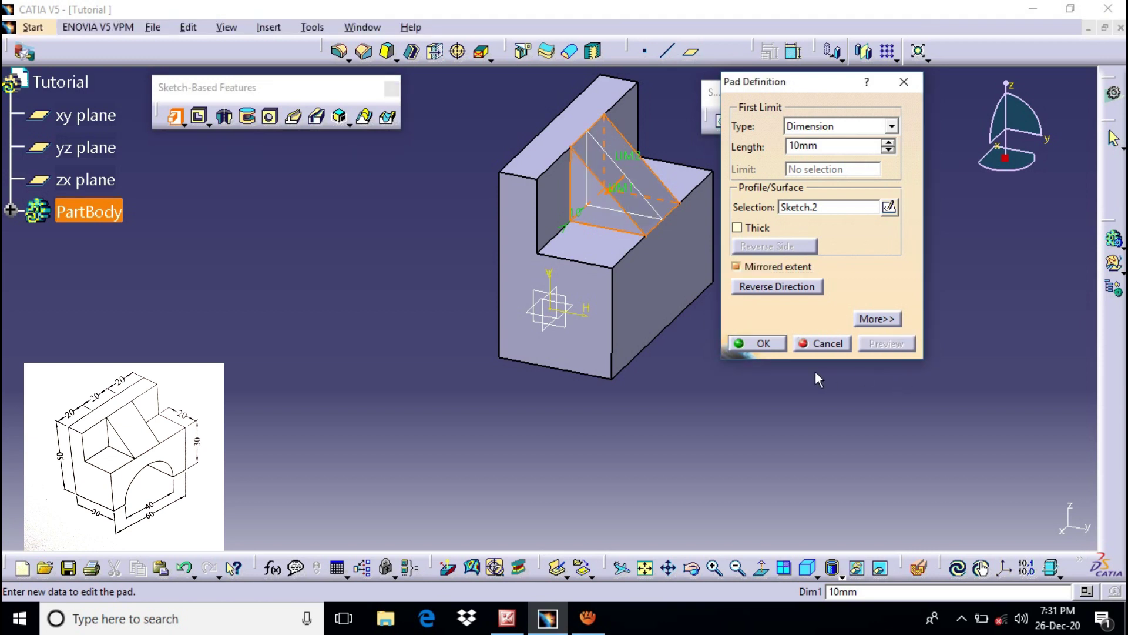
{"action": "left_click", "coordinate": [764, 344]}
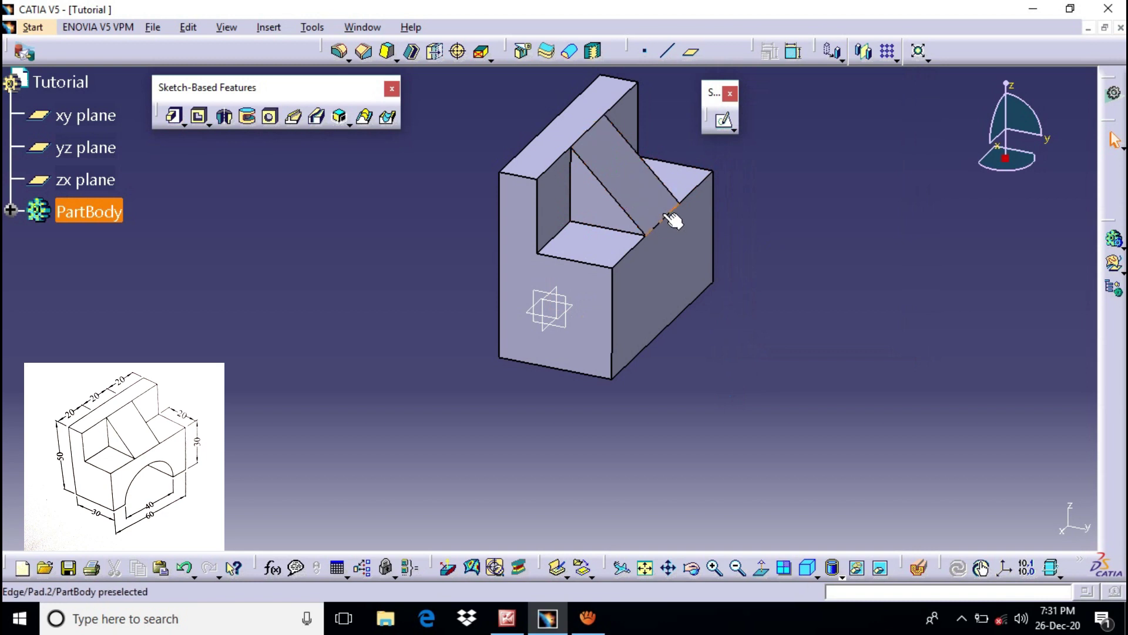
{"action": "left_click", "coordinate": [877, 373]}
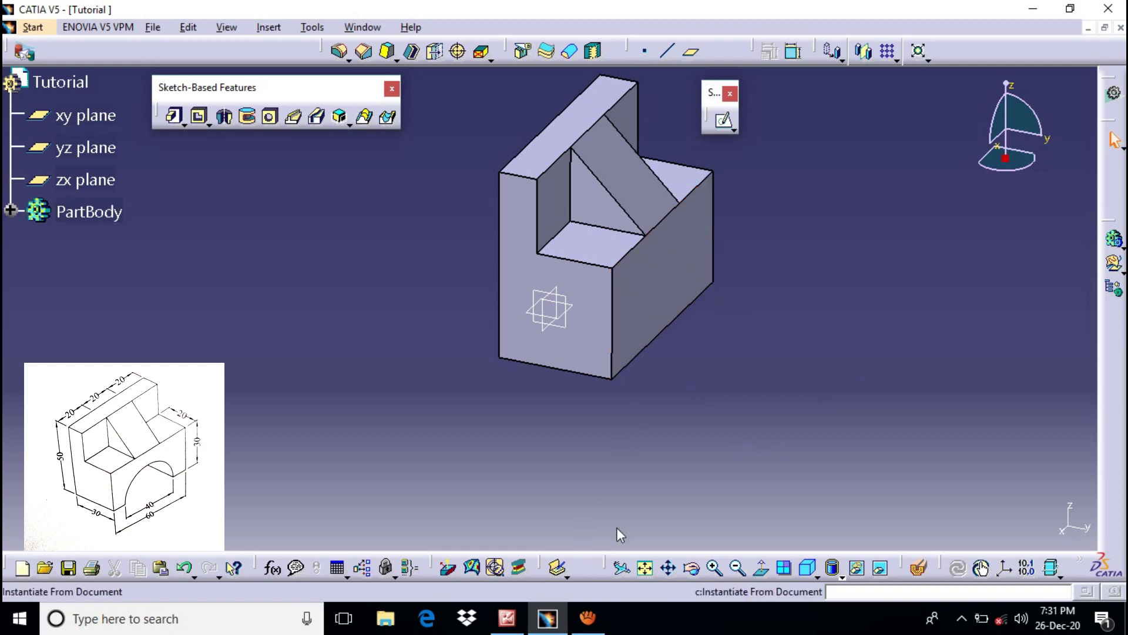
Create a positioned sketch on the block's 30 mm high front face with implicit origin and orientation.
{"action": "left_click", "coordinate": [666, 281]}
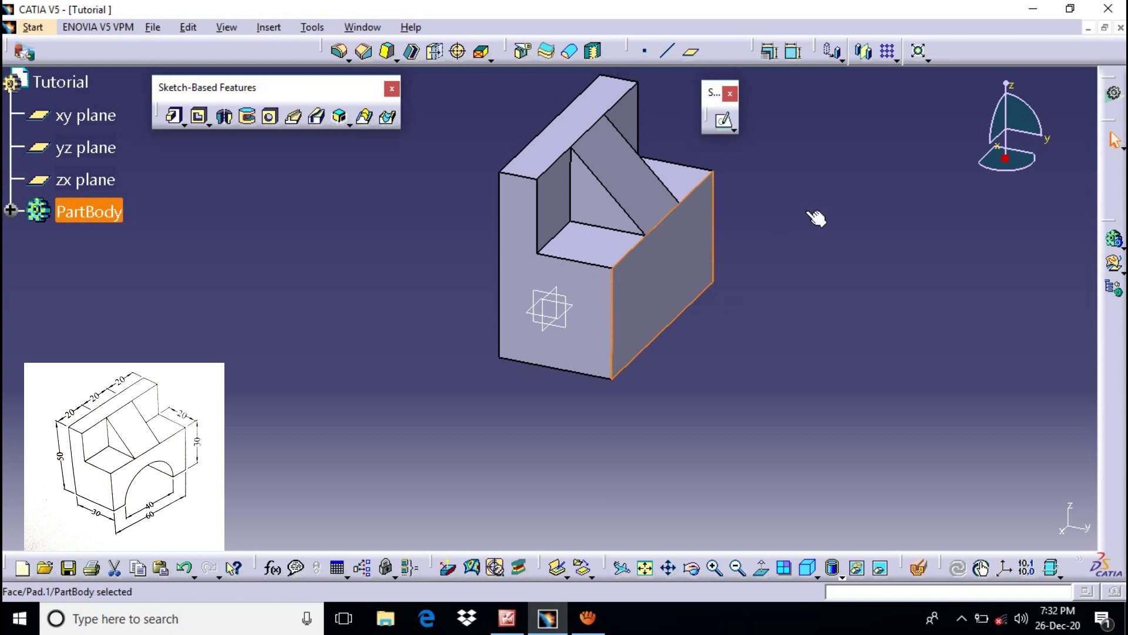
{"action": "left_click", "coordinate": [734, 129]}
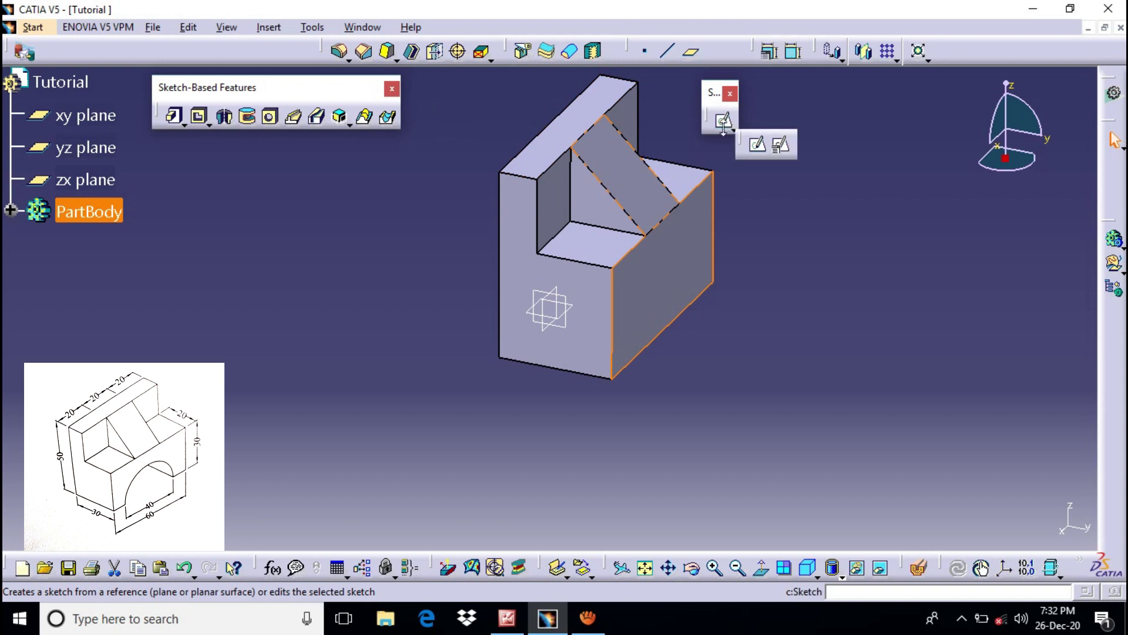
{"action": "left_click", "coordinate": [784, 147]}
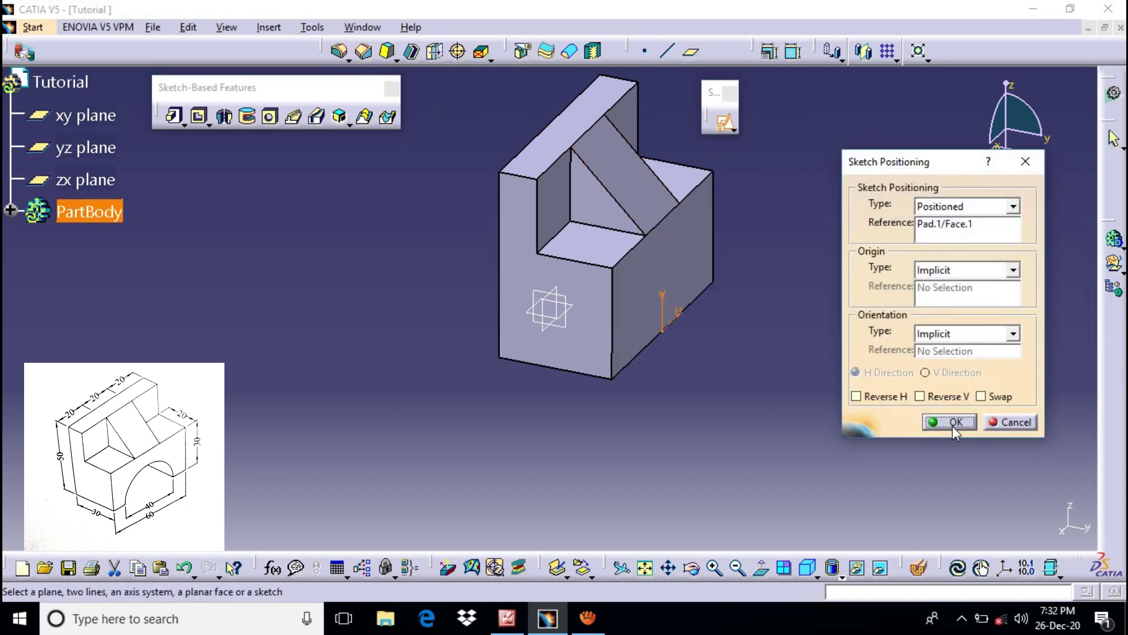
{"action": "left_click", "coordinate": [953, 429]}
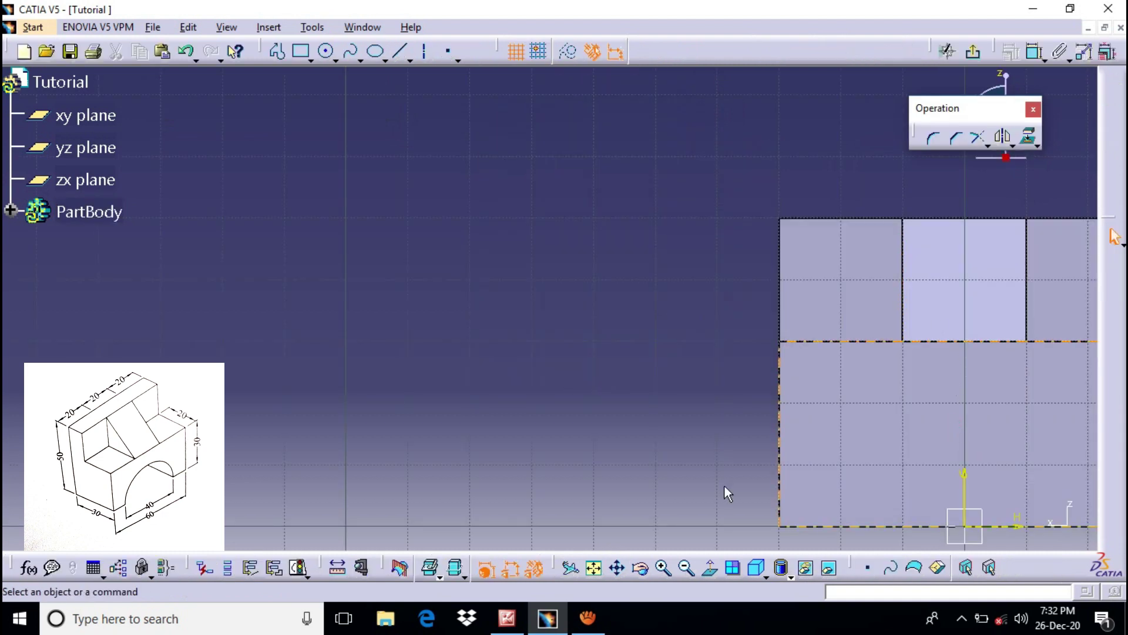
{"action": "middle_click_drag", "start_coordinate": [682, 219], "coordinate": [329, 171]}
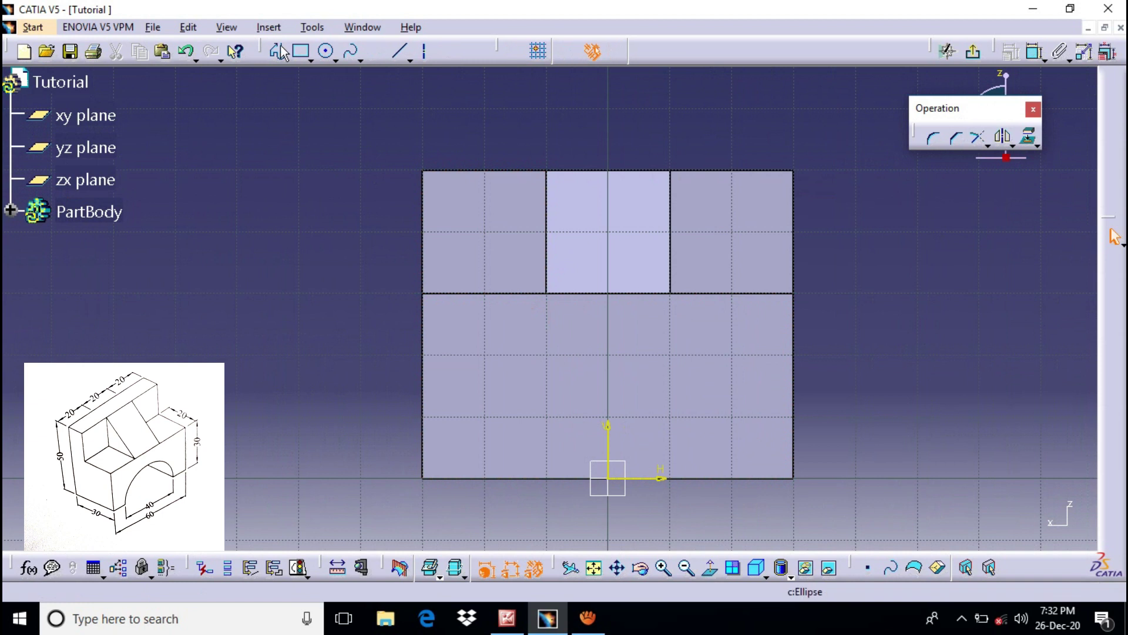
Sketch a circle about 31 mm in diameter centred on the sketch origin at the middle of the face's lower edge.
{"action": "left_click_drag", "start_coordinate": [263, 52], "coordinate": [242, 83]}
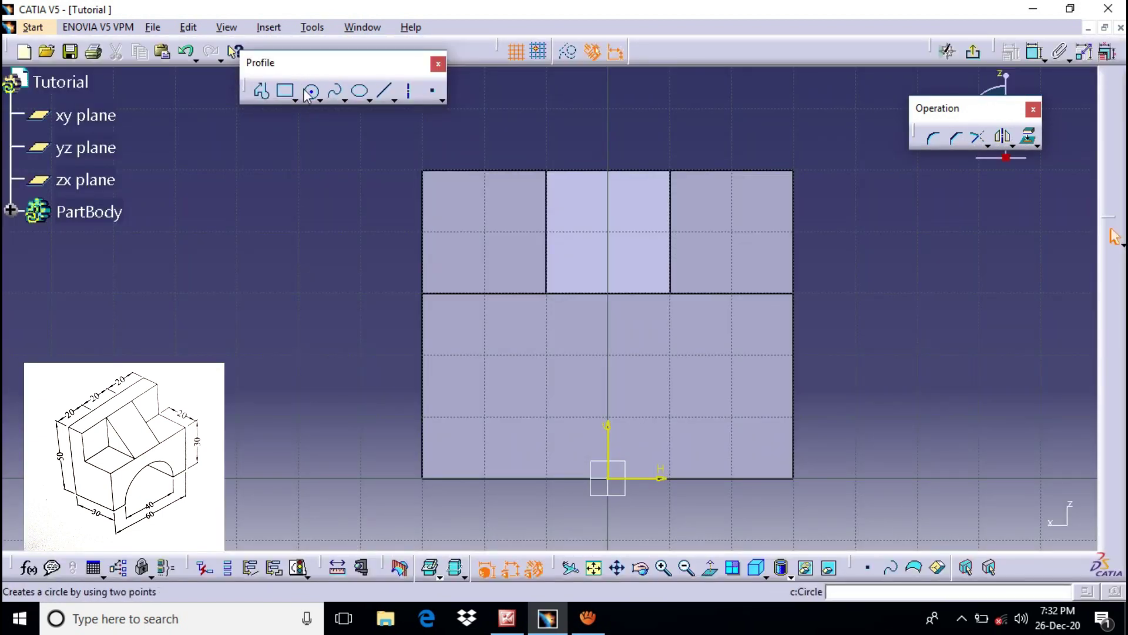
{"action": "left_click", "coordinate": [312, 93]}
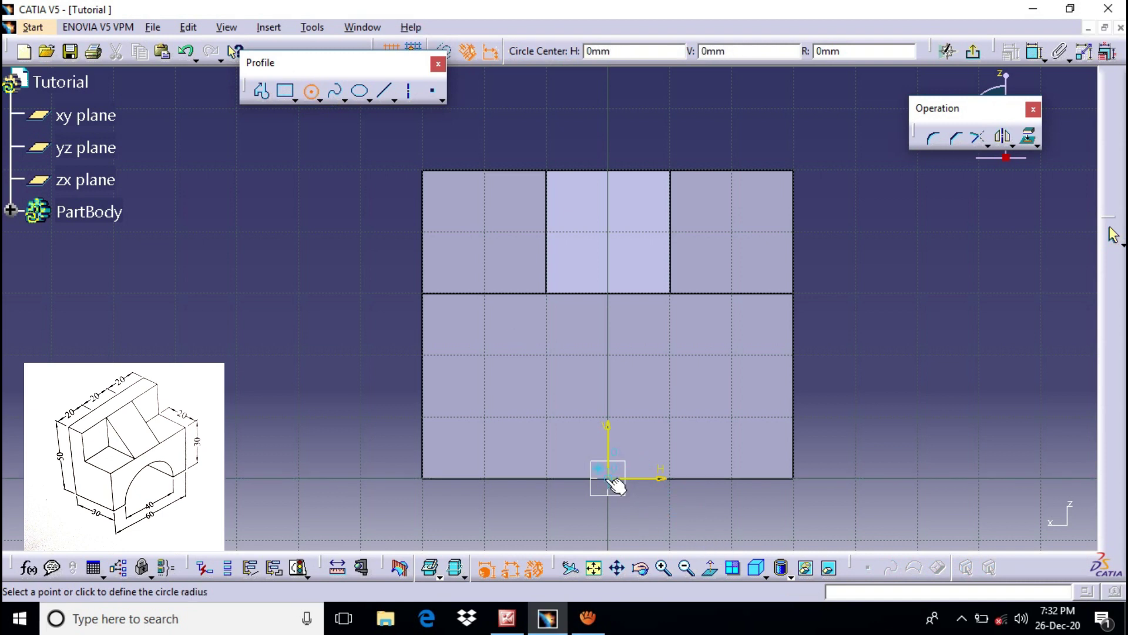
{"action": "left_click", "coordinate": [701, 520]}
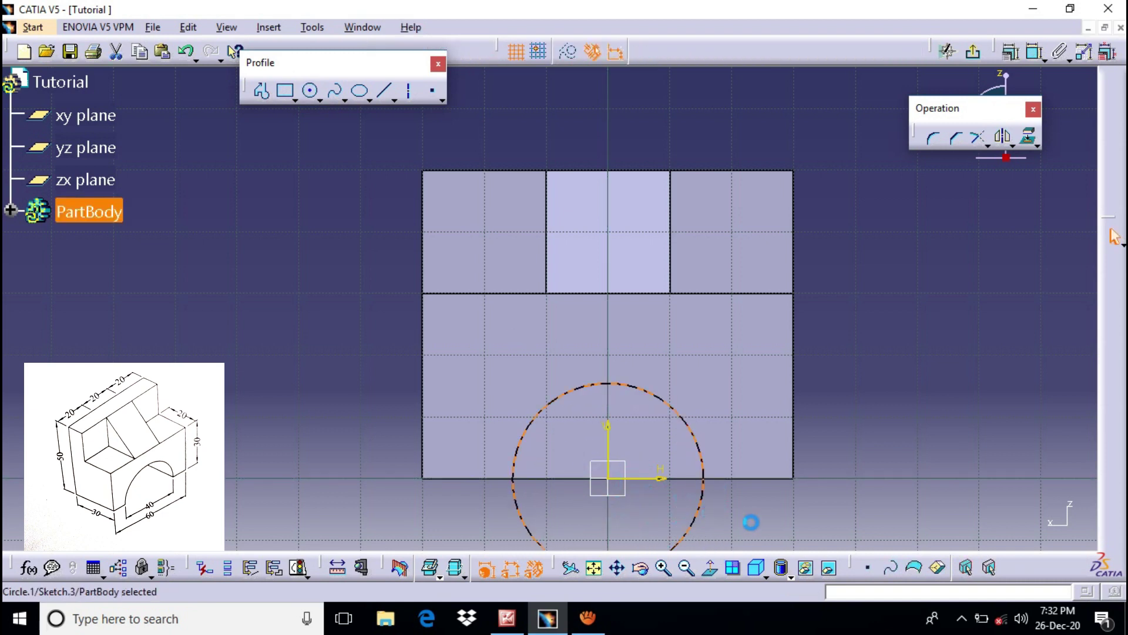
{"action": "left_click", "coordinate": [938, 494]}
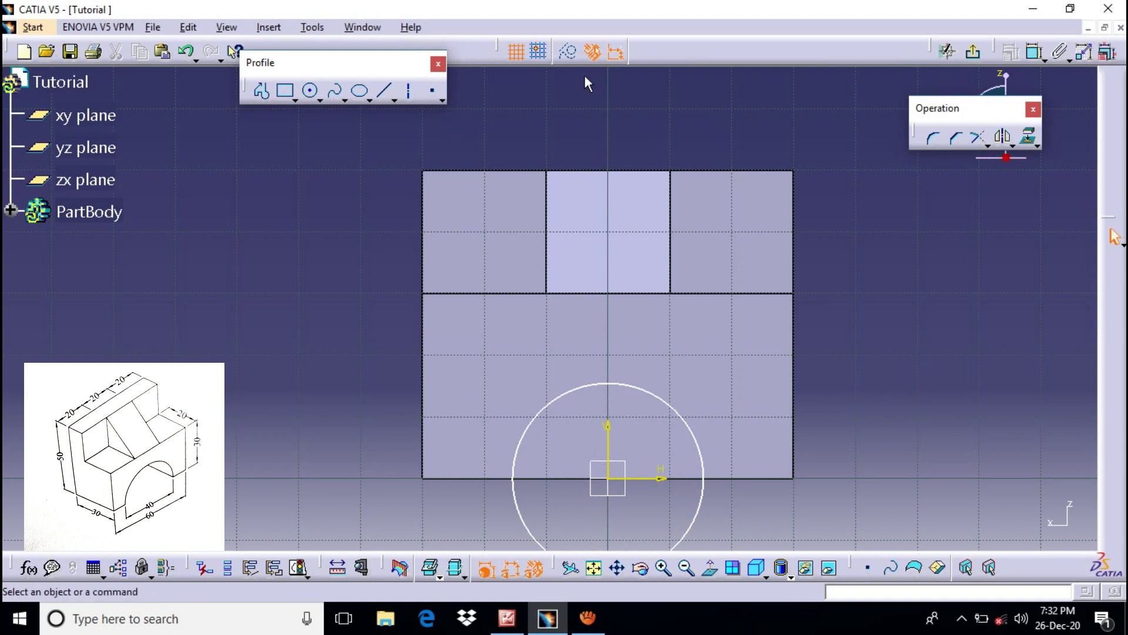
Dimension the circle, set its diameter to 40 mm, and check the arched cutout in the reference drawing.
{"action": "left_click", "coordinate": [1034, 52]}
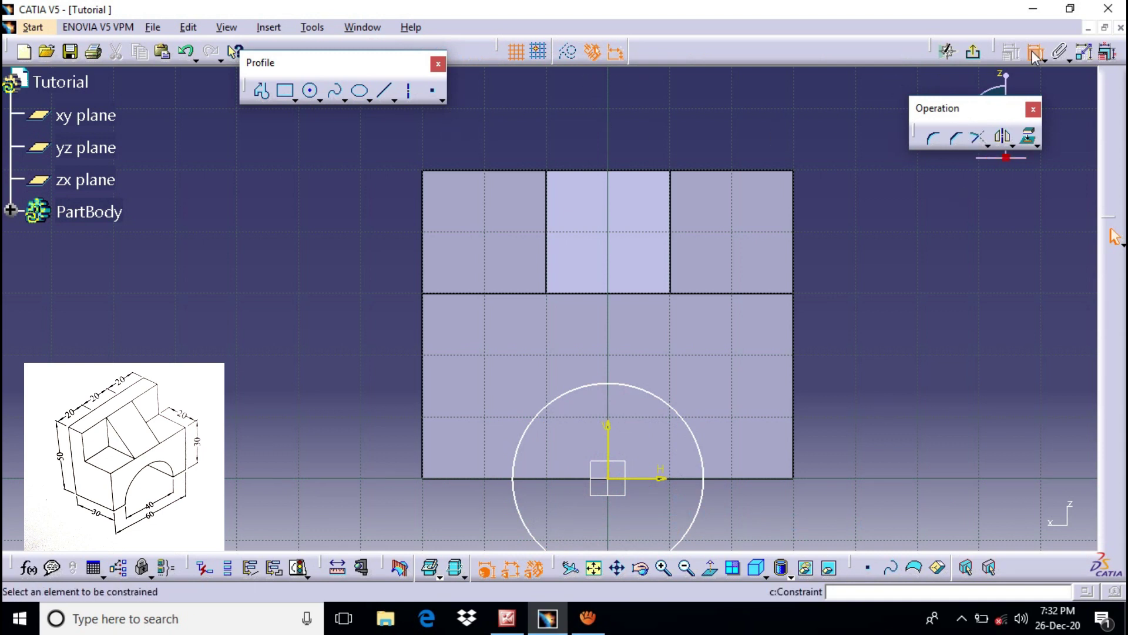
{"action": "left_click", "coordinate": [687, 422]}
{"action": "left_click", "coordinate": [861, 355]}
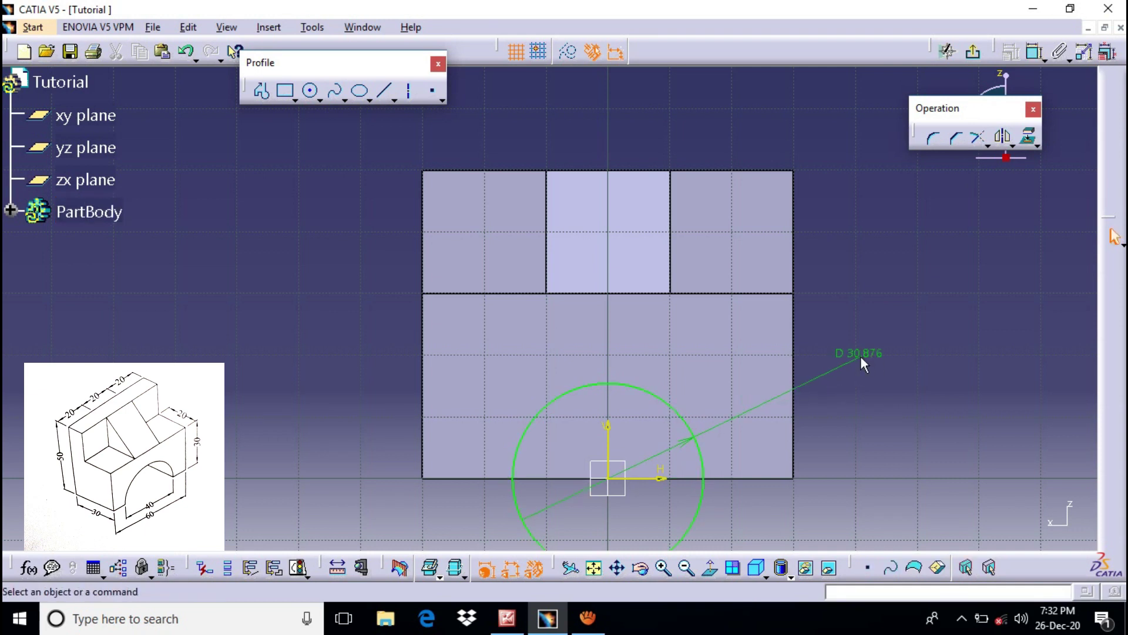
{"action": "double_click", "coordinate": [866, 349]}
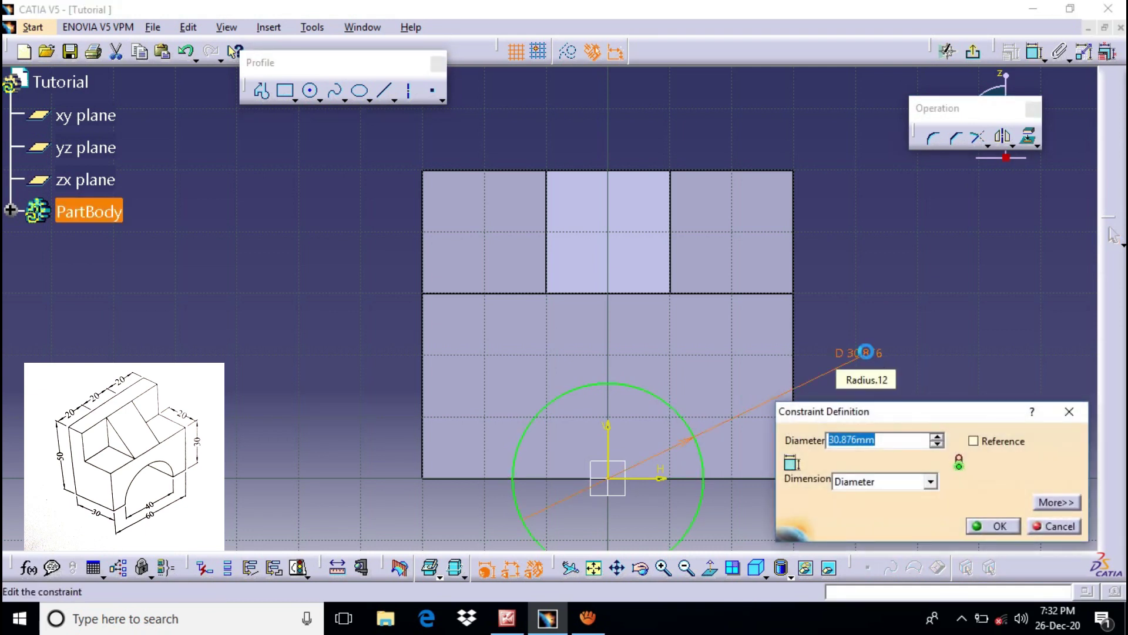
{"action": "type", "text": "40"}
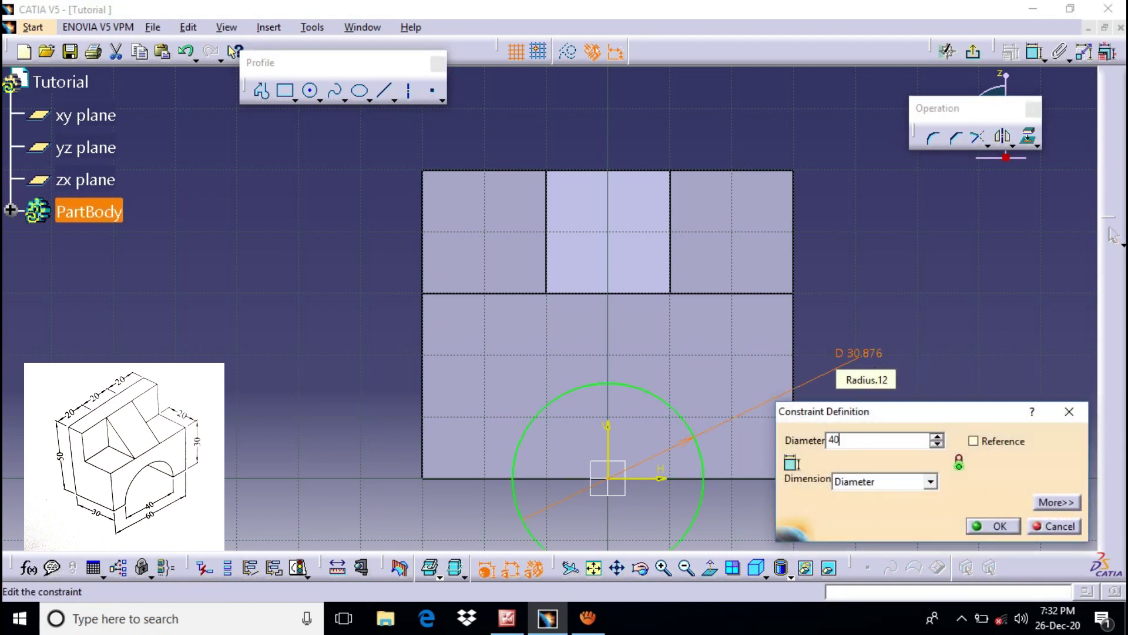
{"action": "key", "text": "Return"}
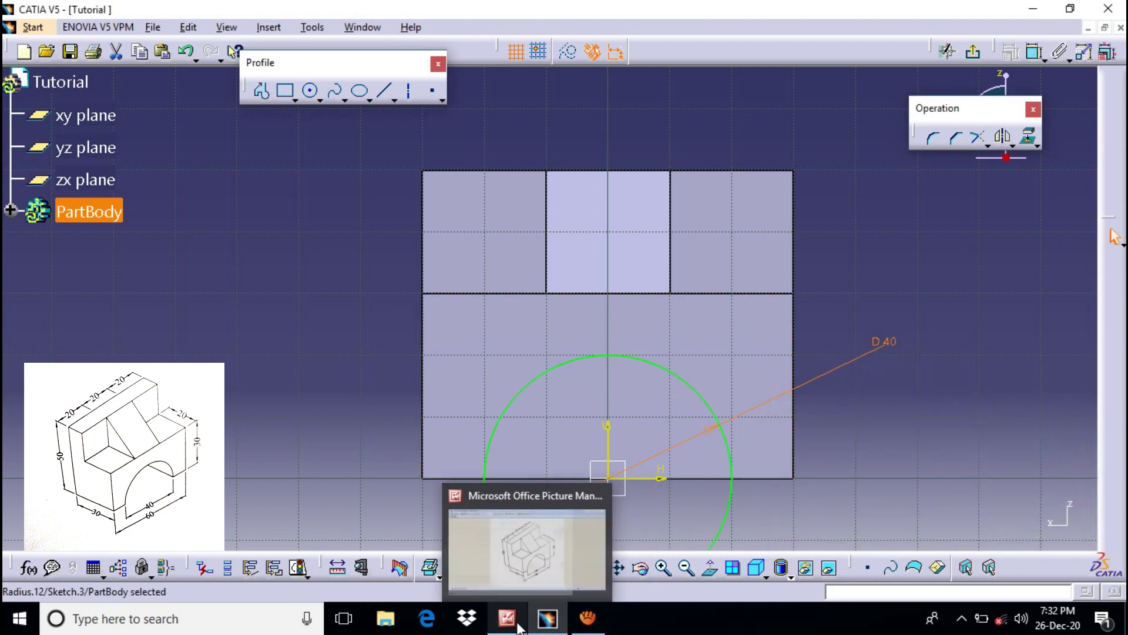
{"action": "left_click", "coordinate": [520, 628]}
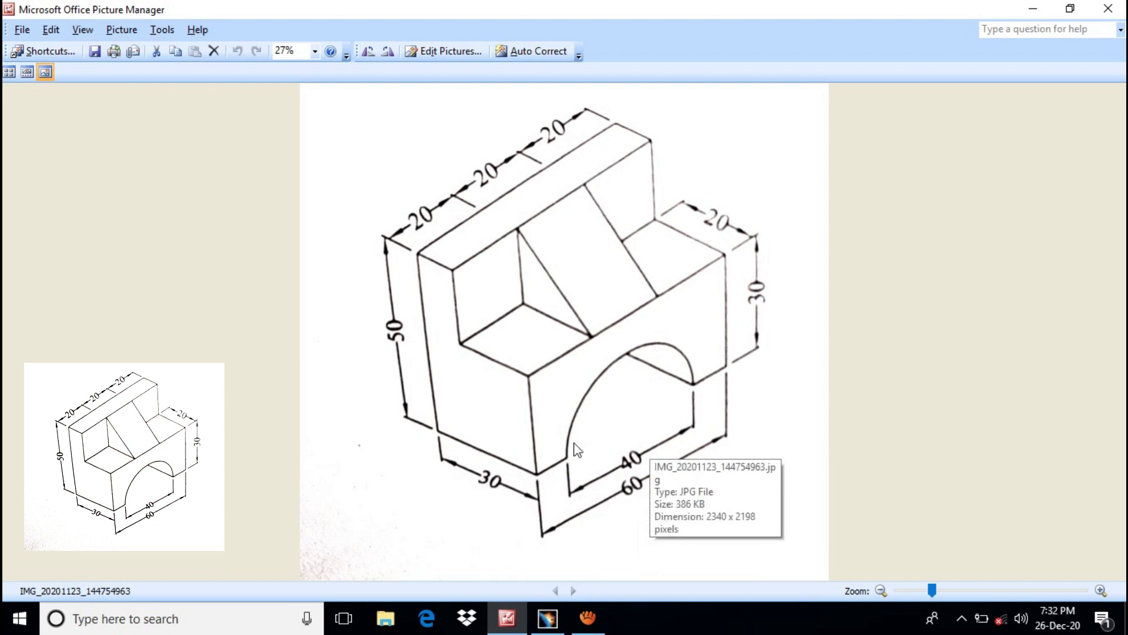
Return to CATIA, exit the sketch and cut the 40 mm circle through the block as a pocket with the limit type Up to last.
{"action": "left_click", "coordinate": [547, 617]}
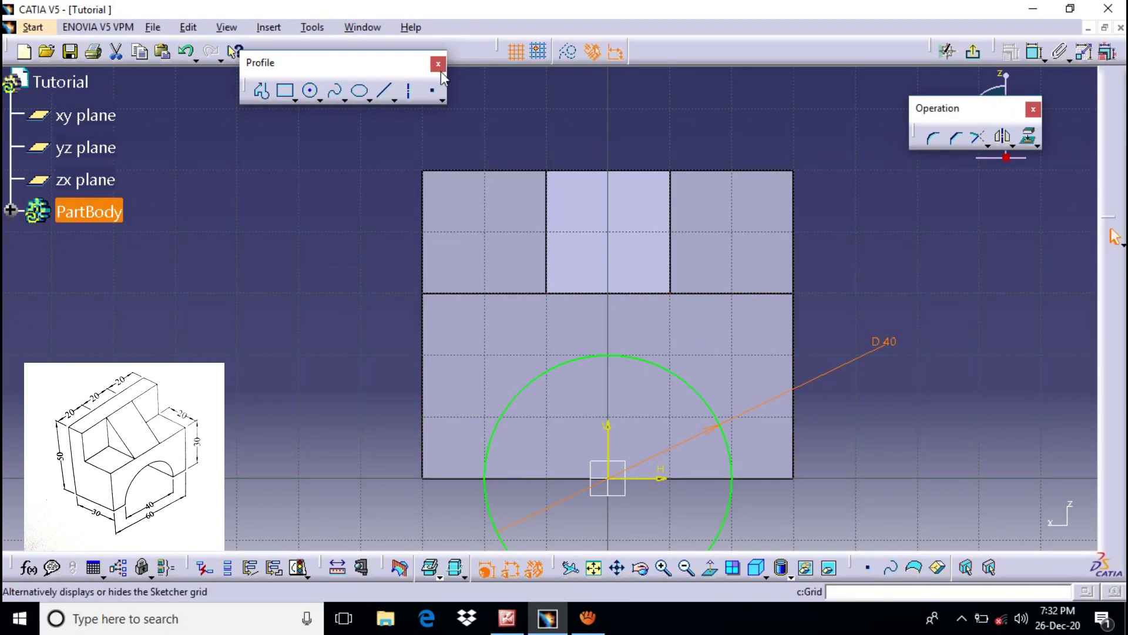
{"action": "left_click", "coordinate": [971, 55]}
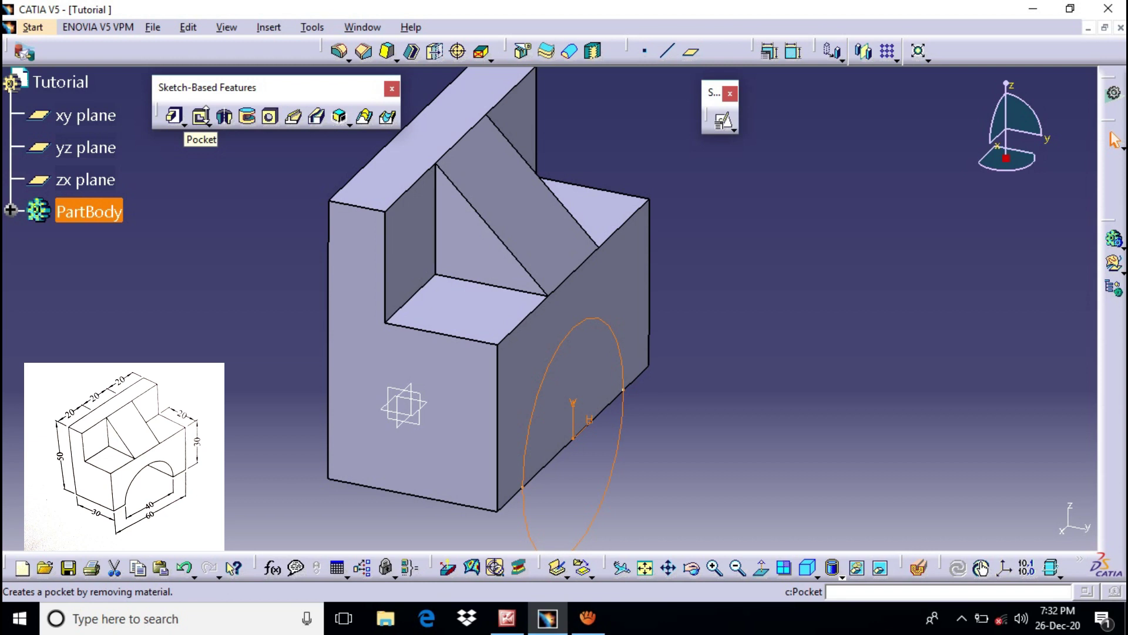
{"action": "left_click", "coordinate": [199, 119]}
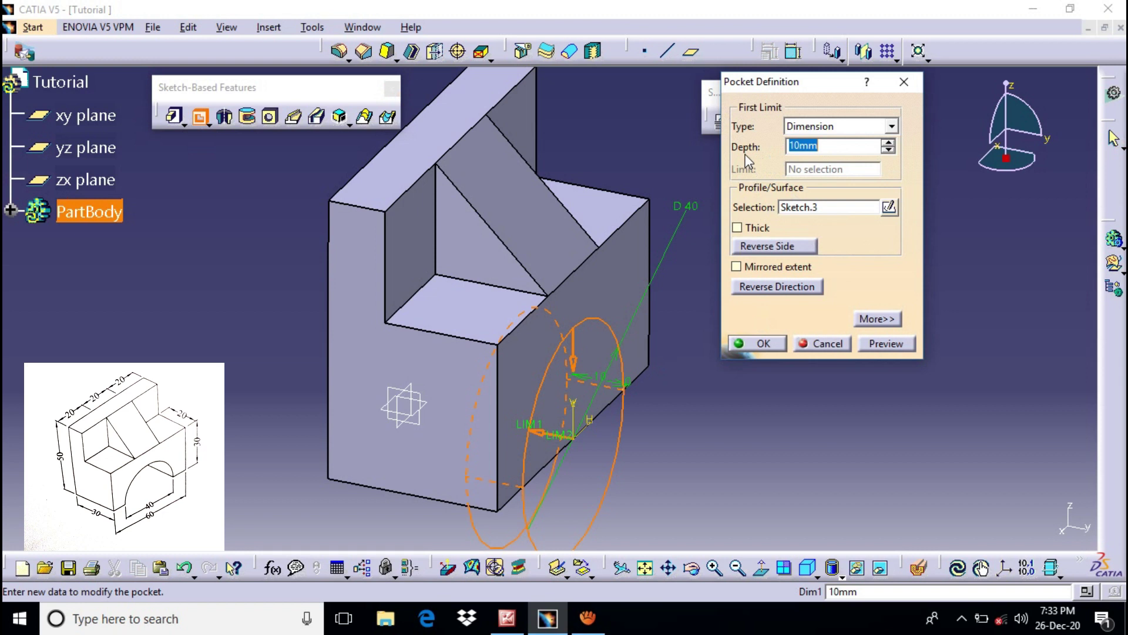
{"action": "left_click", "coordinate": [892, 128]}
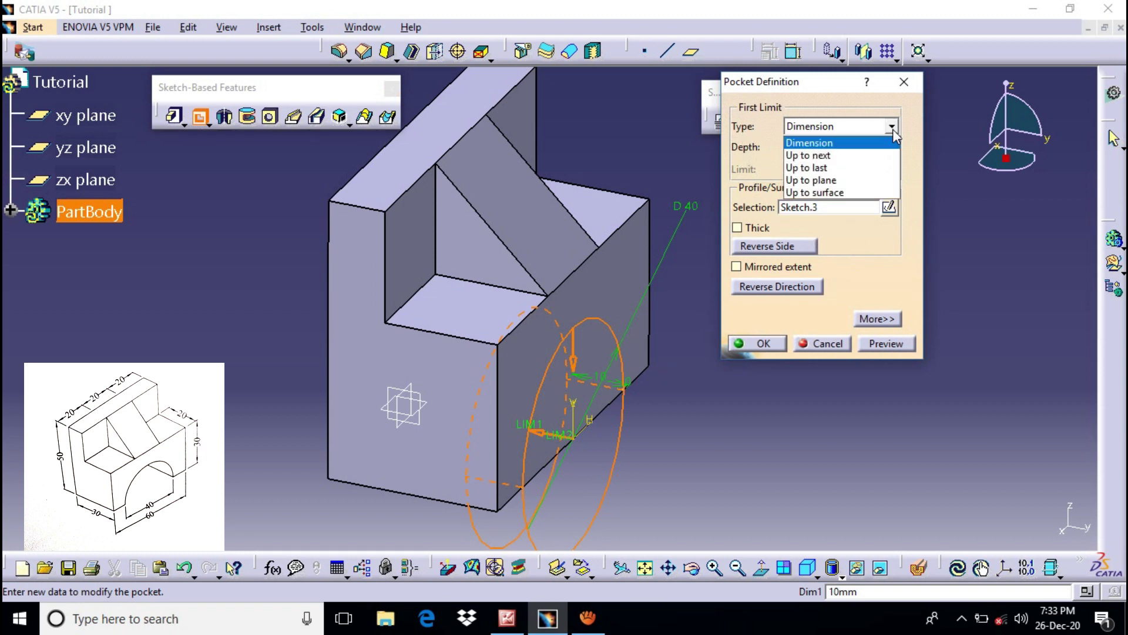
{"action": "left_click", "coordinate": [845, 171]}
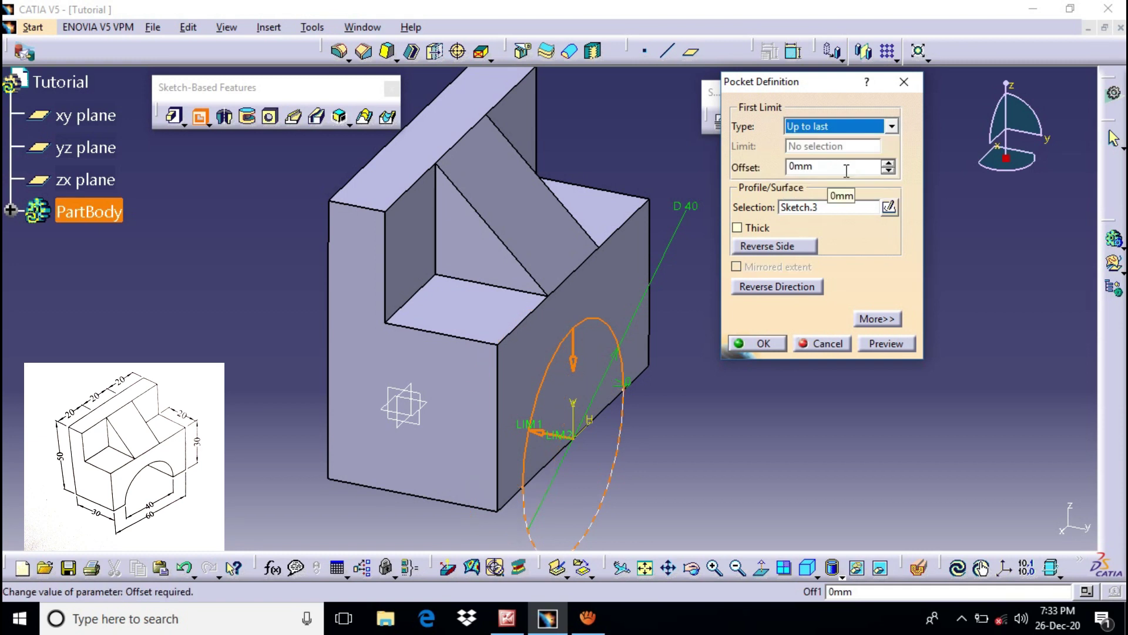
{"action": "left_click", "coordinate": [763, 344]}
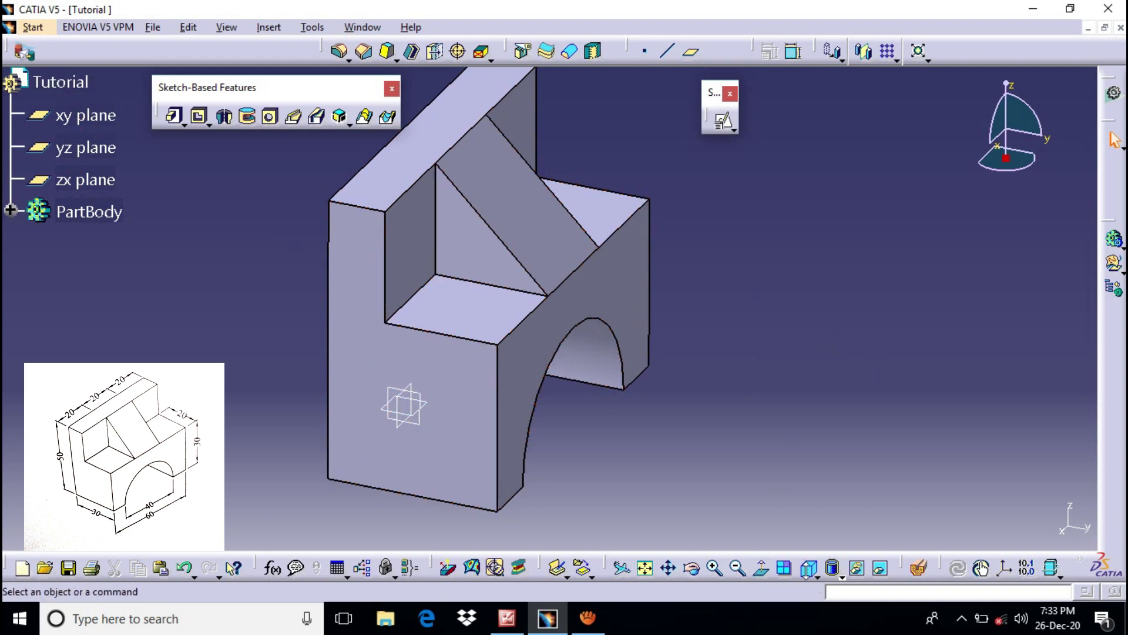
Set the model to the isometric view and hide the xy, yz and zx reference planes.
{"action": "left_click", "coordinate": [808, 567]}
{"action": "middle_click_drag", "start_coordinate": [873, 255], "coordinate": [856, 305]}
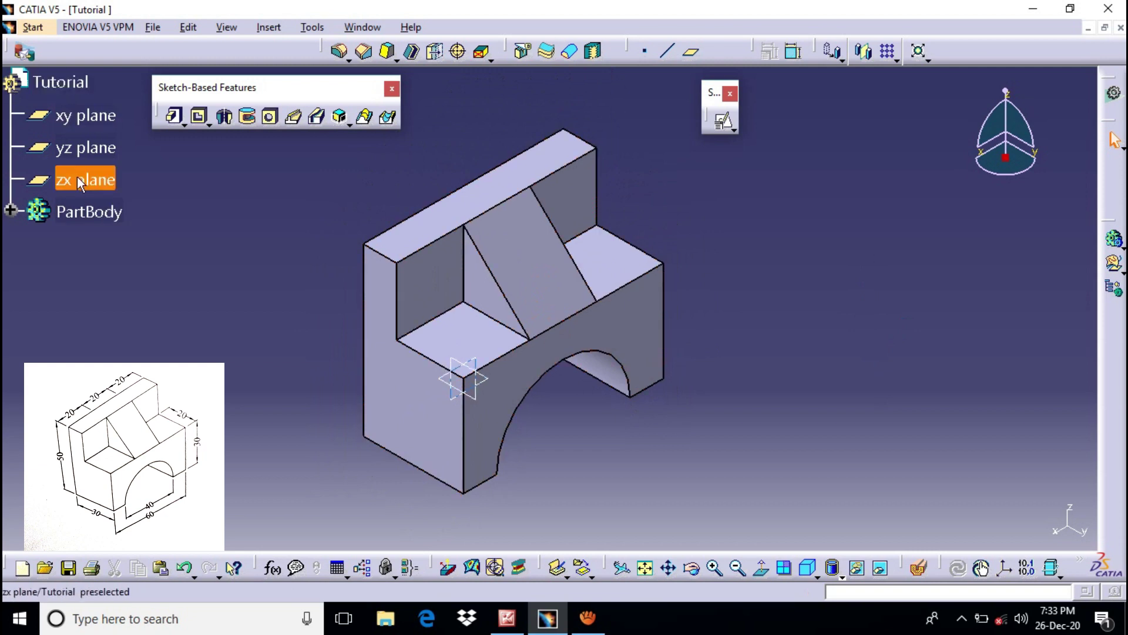
{"action": "scroll", "coordinate": [77, 184], "scroll_direction": "up", "scroll_amount": 3}
{"action": "scroll", "coordinate": [16, 237], "scroll_direction": "down", "scroll_amount": 1}
{"action": "left_click", "coordinate": [82, 210]}
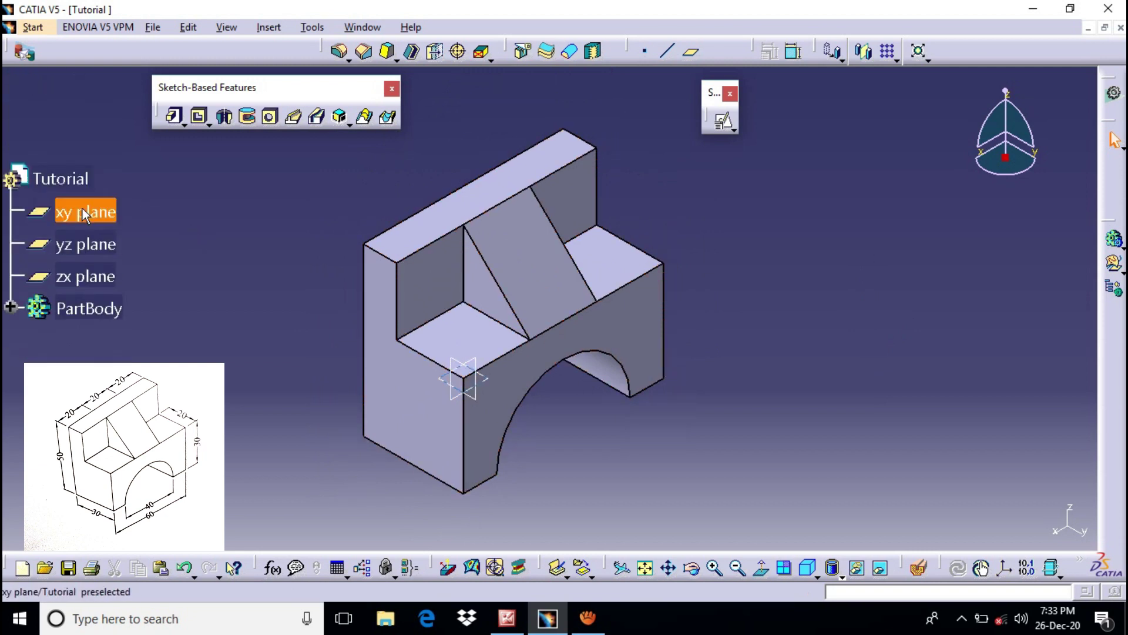
{"action": "left_click", "coordinate": [79, 245], "text": "ctrl"}
{"action": "left_click", "coordinate": [75, 275], "text": "ctrl"}
{"action": "right_click", "coordinate": [77, 277]}
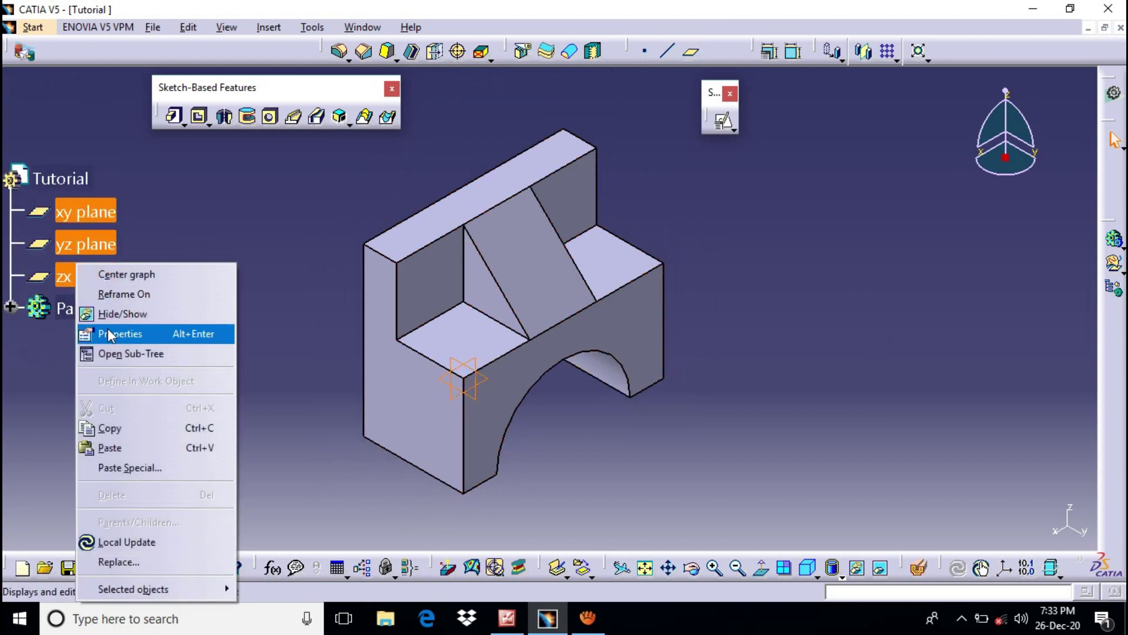
{"action": "left_click", "coordinate": [146, 314]}
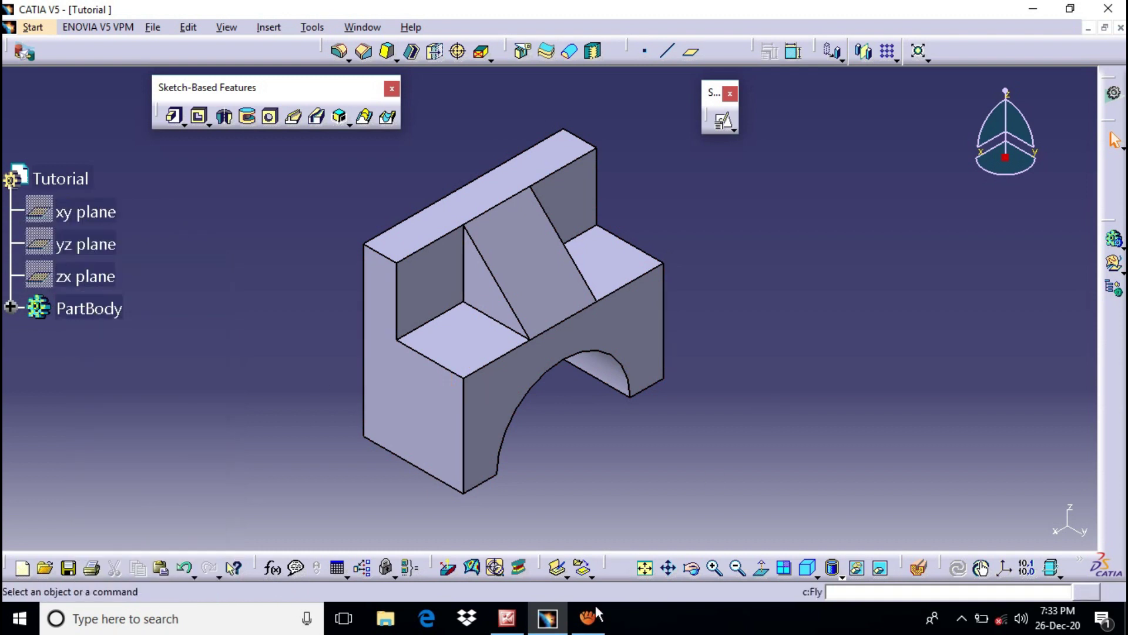
Switch to Picture Manager, restore its window to a smaller size and place the reference drawing beside the CATIA model for comparison.
{"action": "mouse_move", "coordinate": [548, 614]}
{"action": "key", "text": "alt+Tab"}
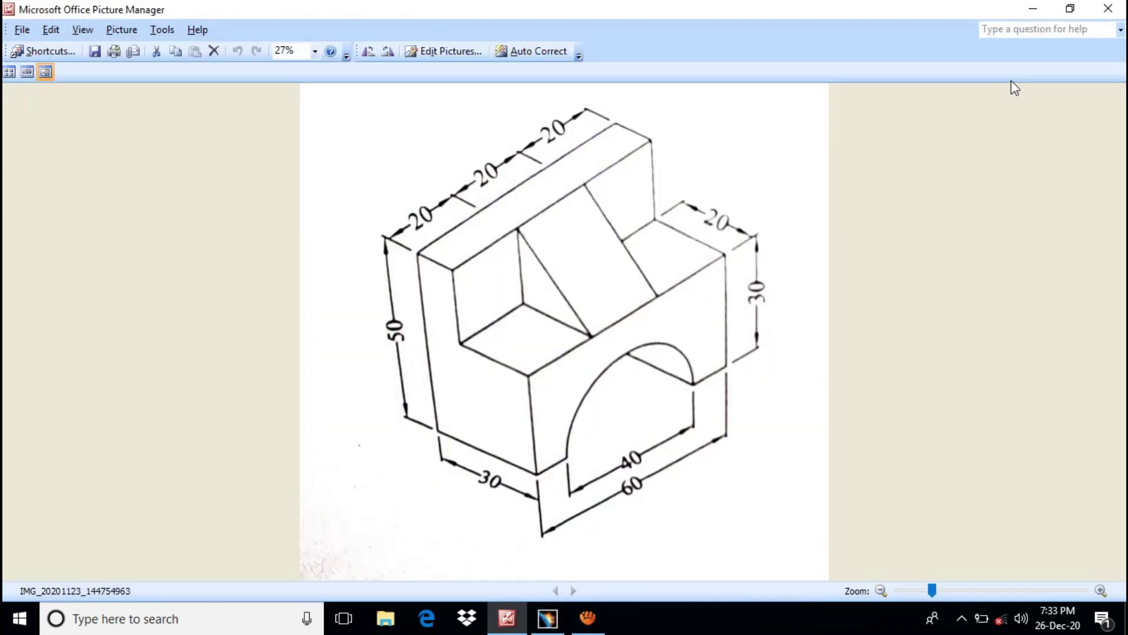
{"action": "left_click", "coordinate": [1071, 8]}
{"action": "mouse_move", "coordinate": [551, 622]}
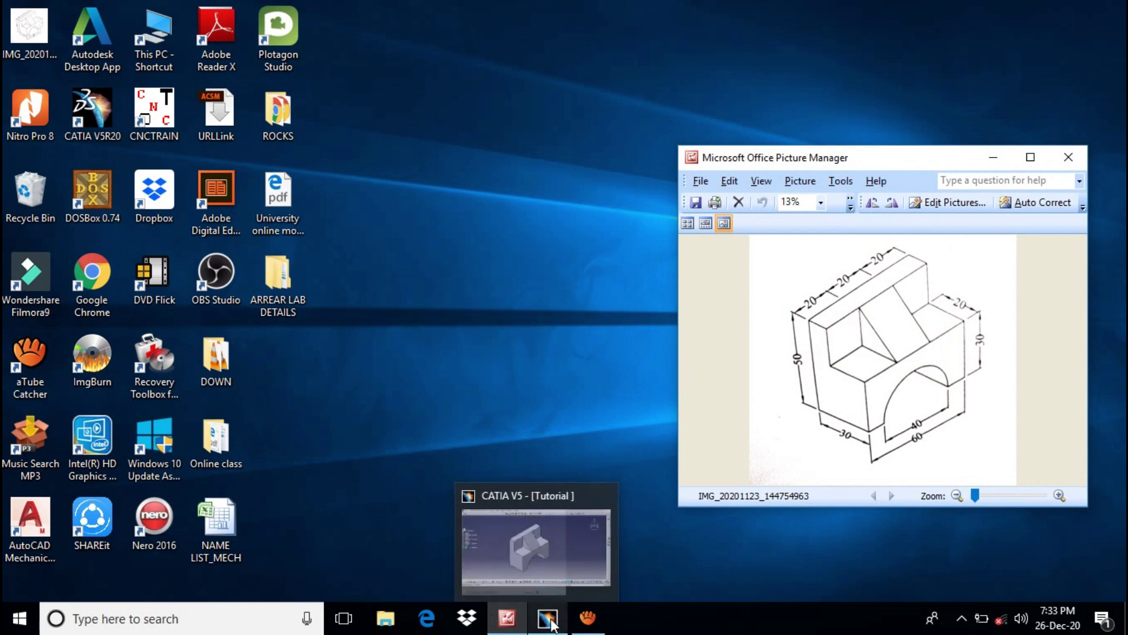
{"action": "left_click", "coordinate": [511, 623]}
{"action": "left_click", "coordinate": [541, 623]}
{"action": "left_click", "coordinate": [522, 627]}
{"action": "left_click_drag", "start_coordinate": [930, 156], "coordinate": [941, 87]}
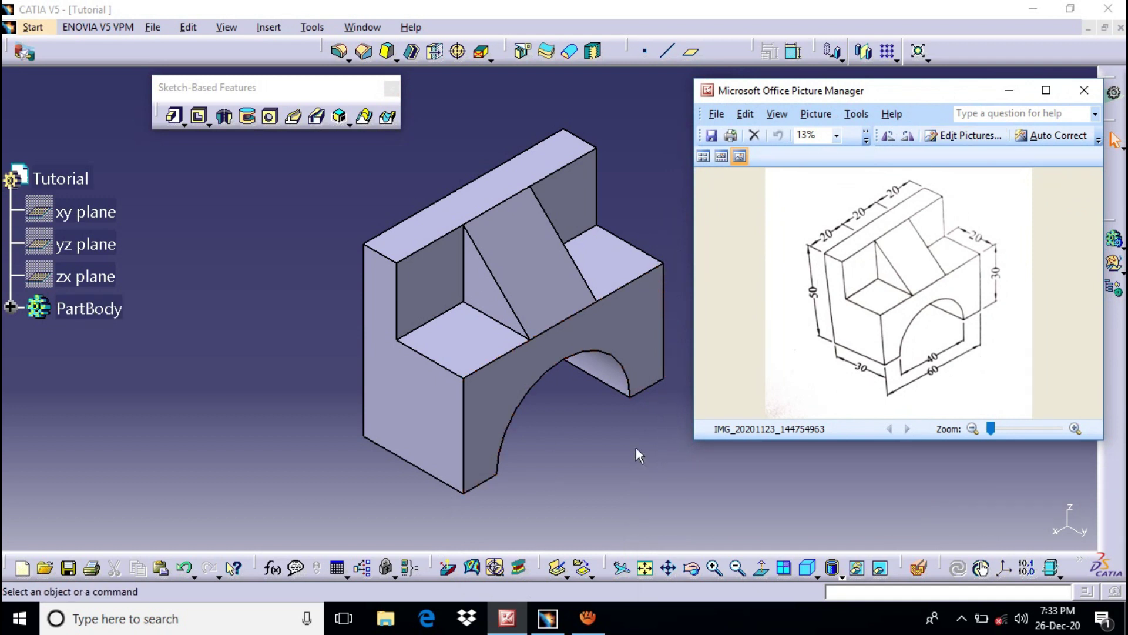